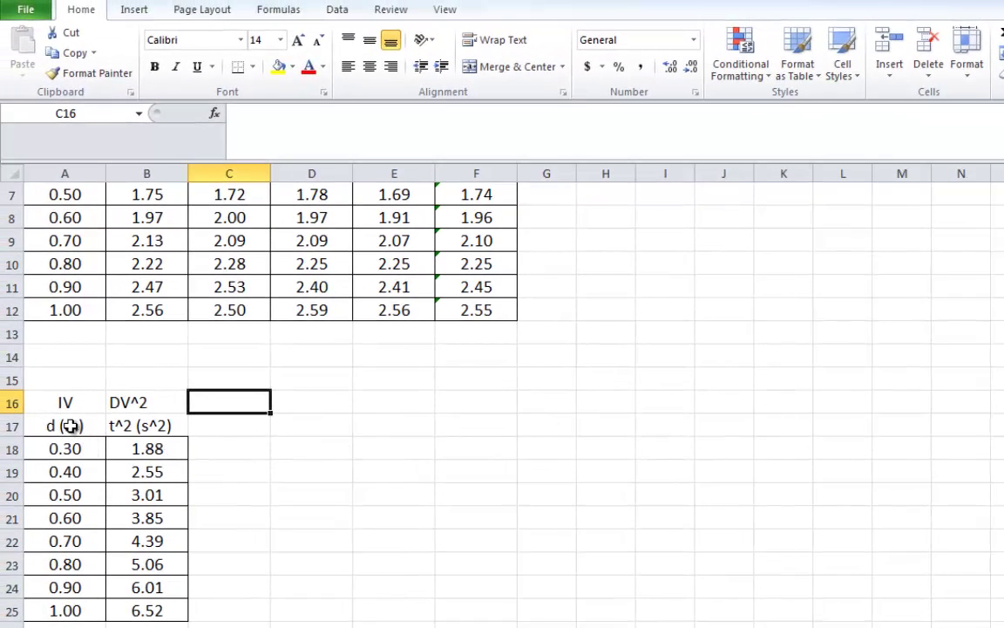
Select cells A18:B25 (d 0.30–1.00, t² 1.88–6.52), leaving out the IV/DV header rows.
{"action": "left_click_drag", "start_coordinate": [58, 401], "coordinate": [175, 607]}
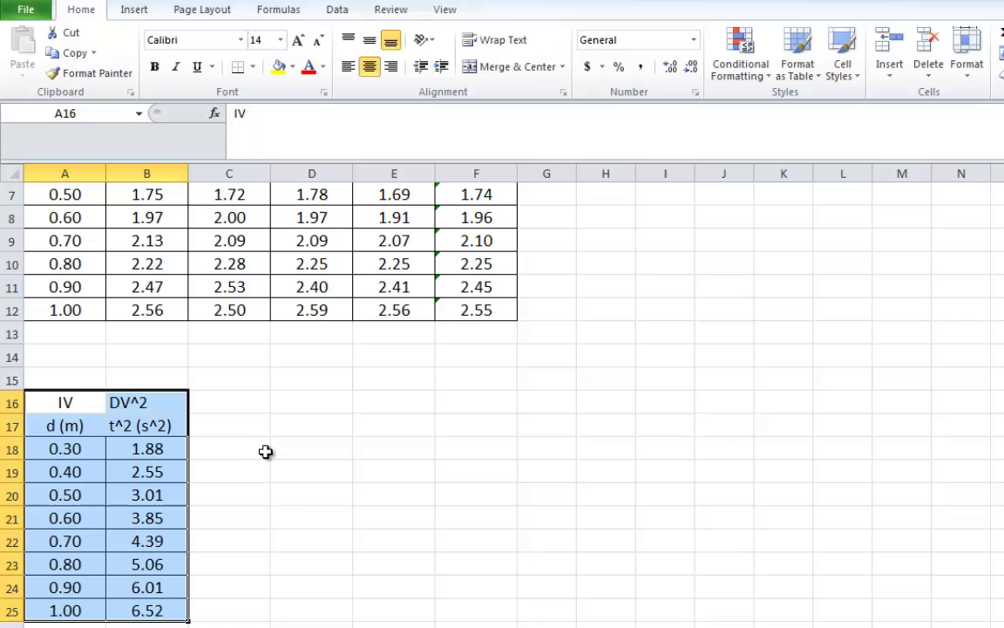
{"action": "scroll", "coordinate": [272, 451], "scroll_direction": "up", "scroll_amount": 1}
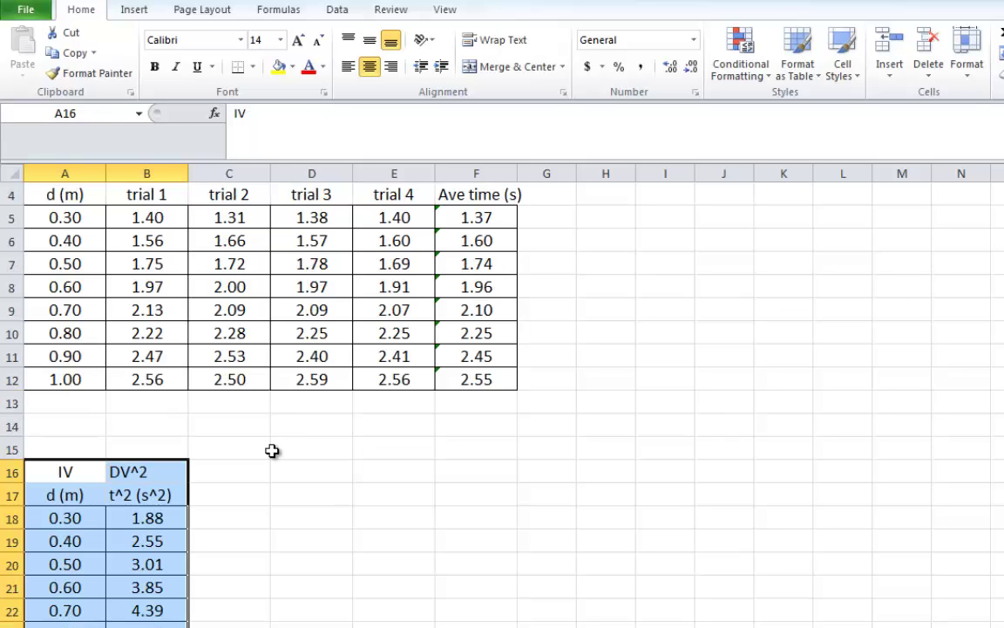
{"action": "scroll", "coordinate": [270, 427], "scroll_direction": "down", "scroll_amount": 2}
{"action": "left_click", "coordinate": [266, 405]}
{"action": "left_click", "coordinate": [72, 382]}
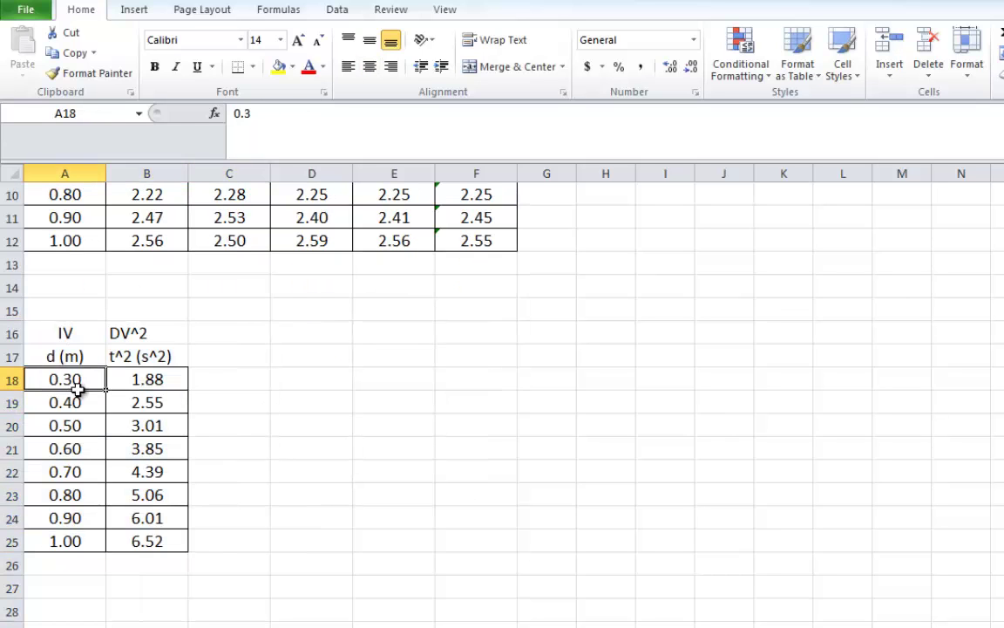
{"action": "left_click_drag", "start_coordinate": [77, 390], "coordinate": [142, 541]}
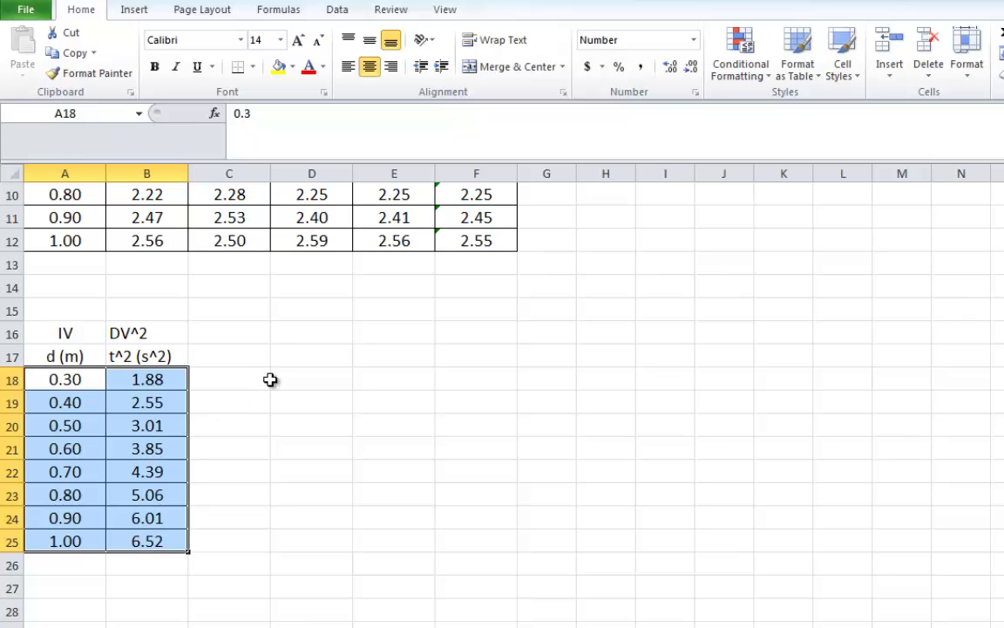
{"action": "left_click", "coordinate": [62, 329]}
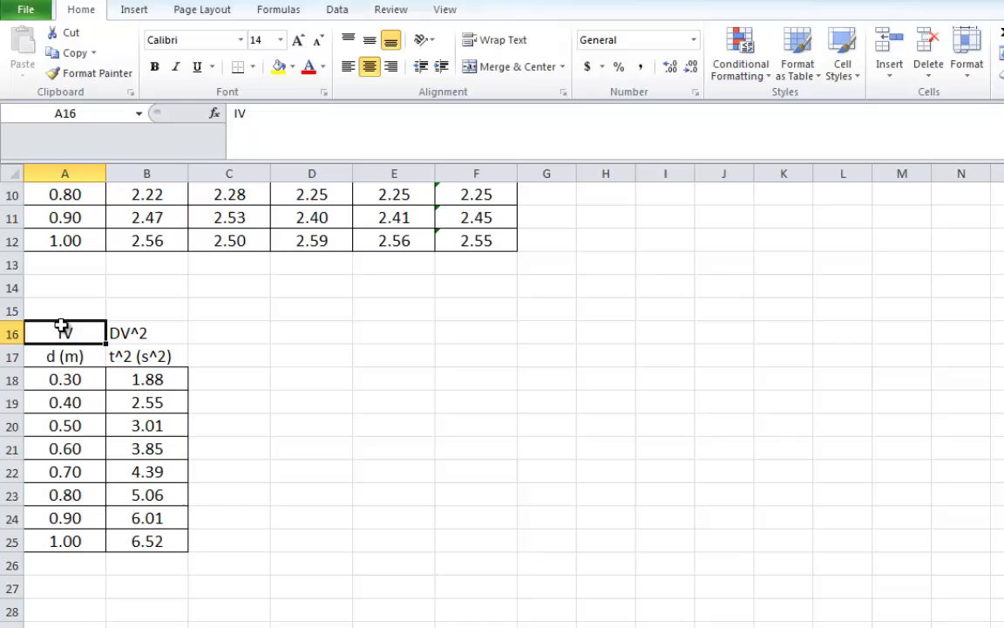
{"action": "left_click_drag", "start_coordinate": [59, 288], "coordinate": [74, 542]}
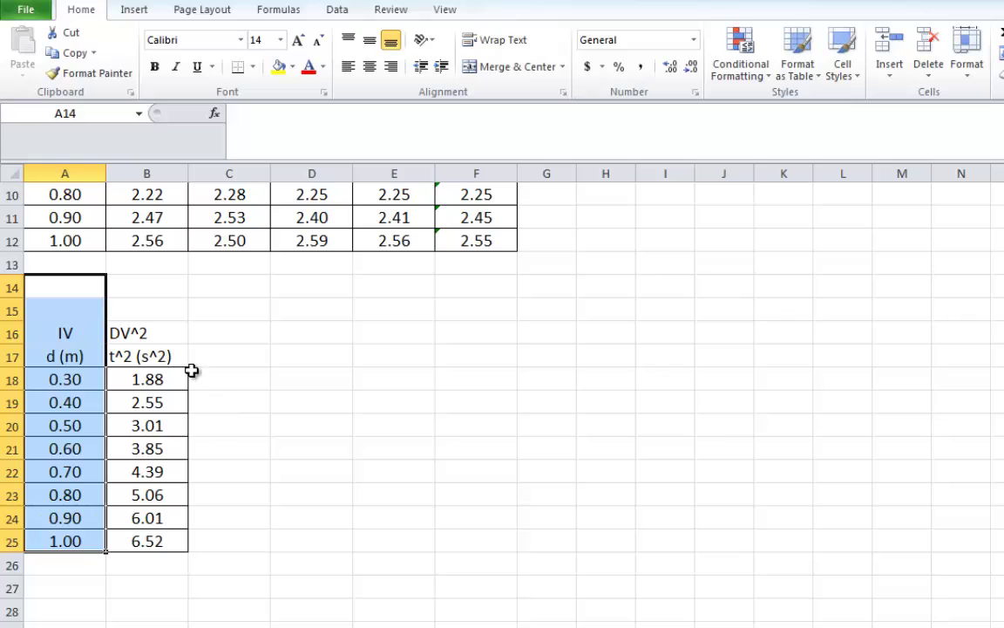
{"action": "left_click_drag", "start_coordinate": [145, 305], "coordinate": [166, 536]}
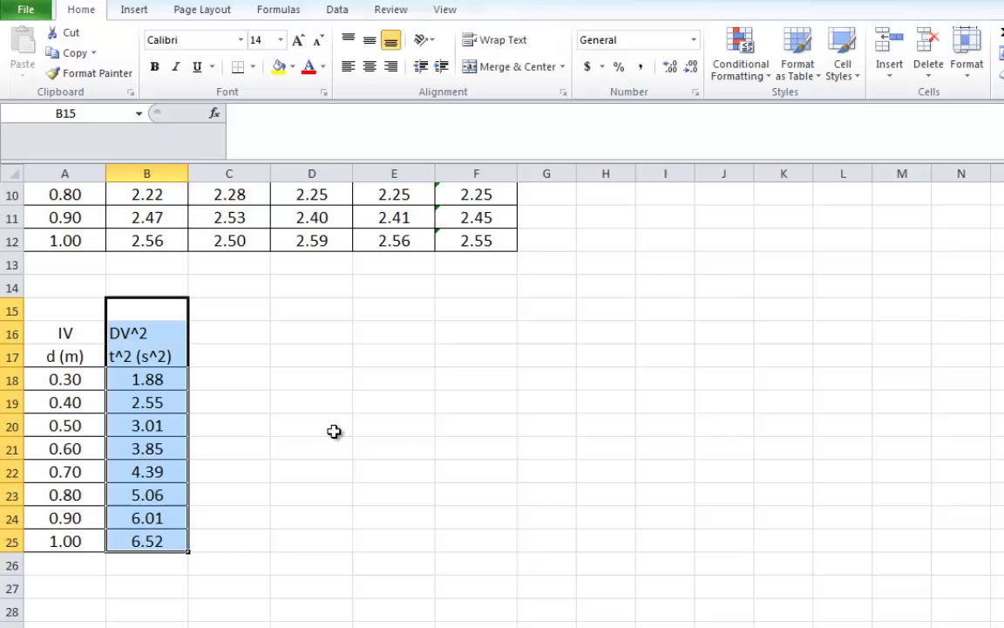
{"action": "left_click", "coordinate": [291, 406]}
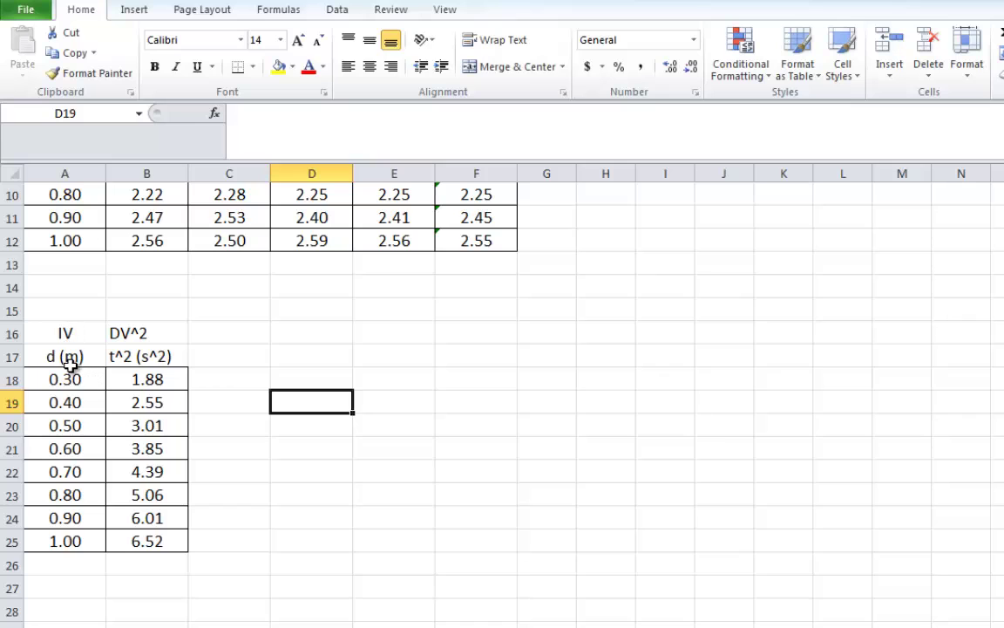
{"action": "left_click_drag", "start_coordinate": [61, 381], "coordinate": [134, 545]}
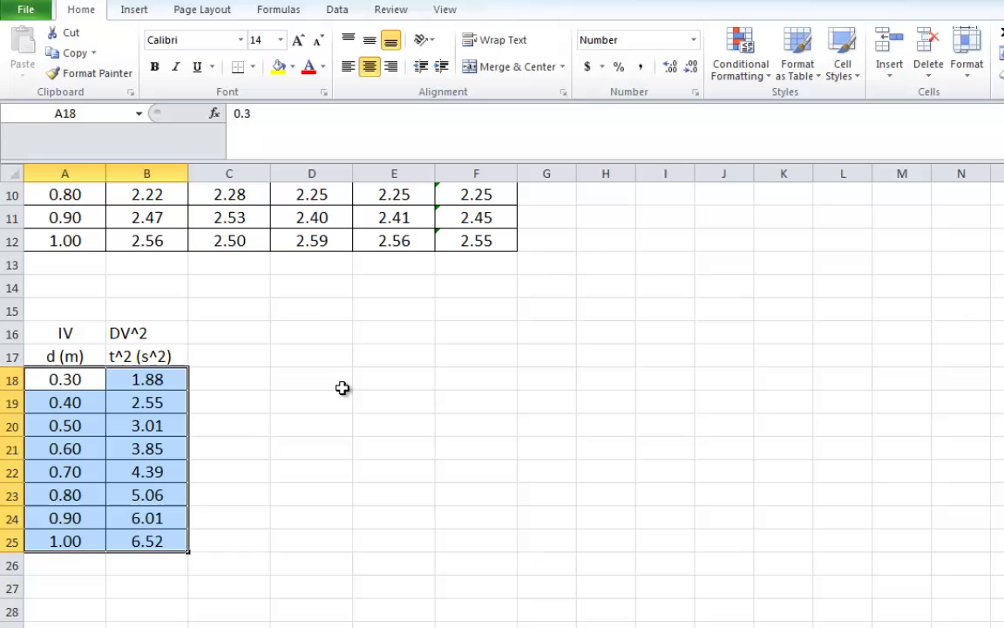
Insert a markers-only XY scatter chart of the data and enlarge it toward the upper left.
{"action": "left_click", "coordinate": [137, 13]}
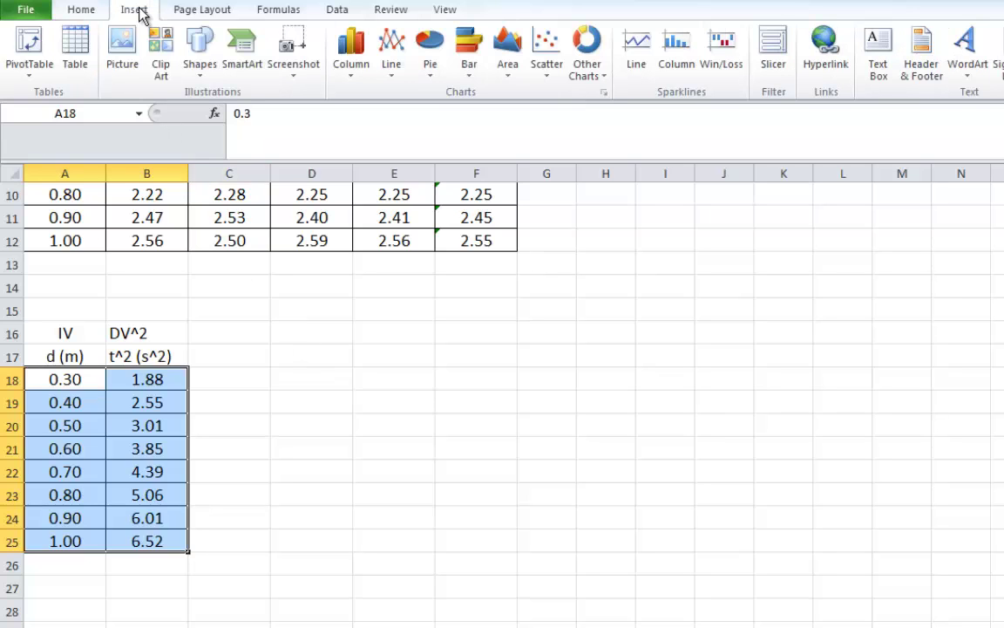
{"action": "left_click", "coordinate": [549, 70]}
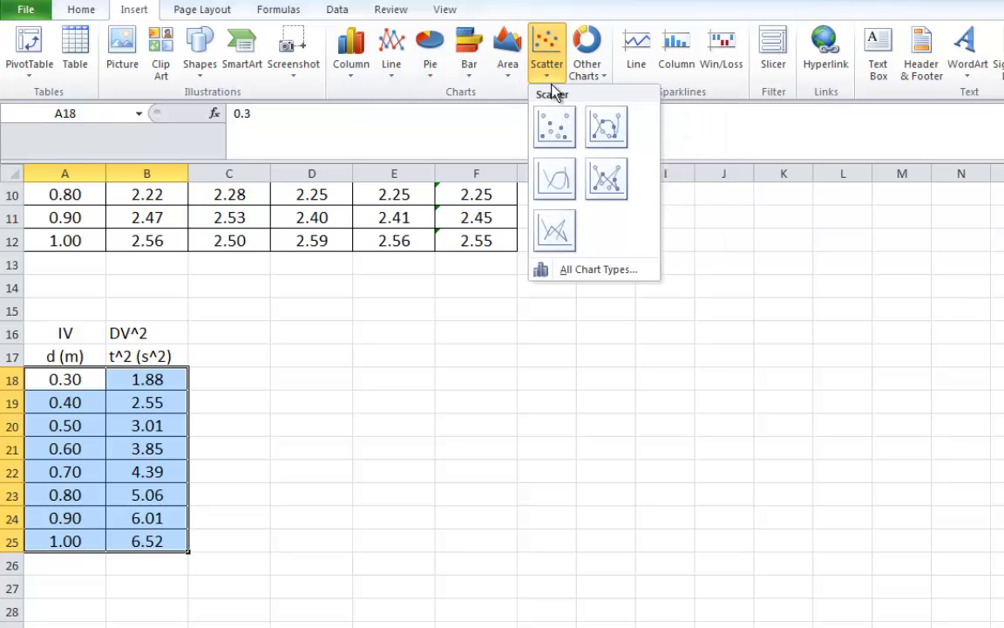
{"action": "left_click", "coordinate": [556, 138]}
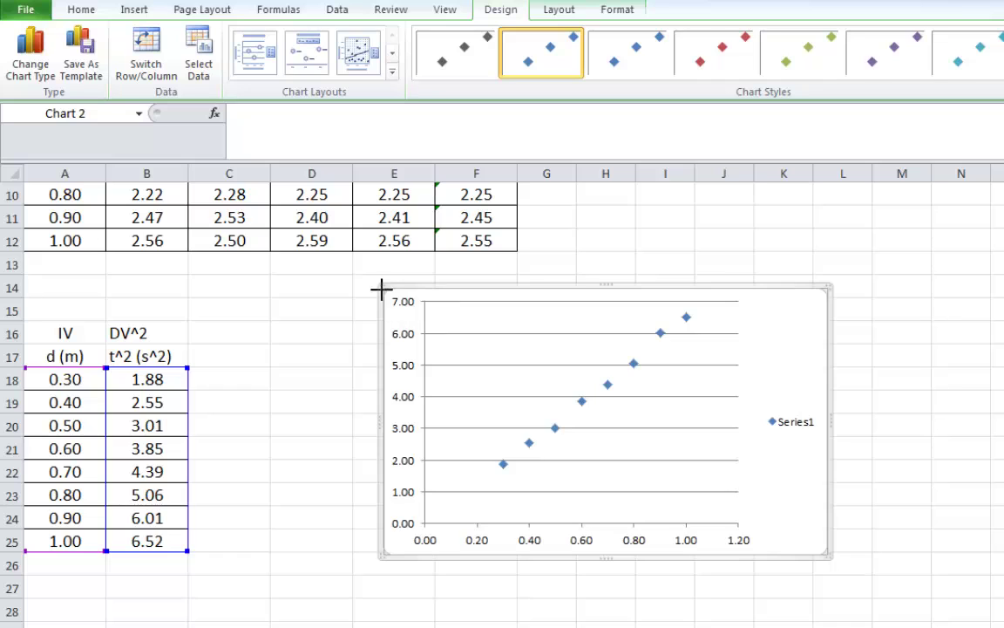
{"action": "left_click_drag", "start_coordinate": [381, 289], "coordinate": [271, 210]}
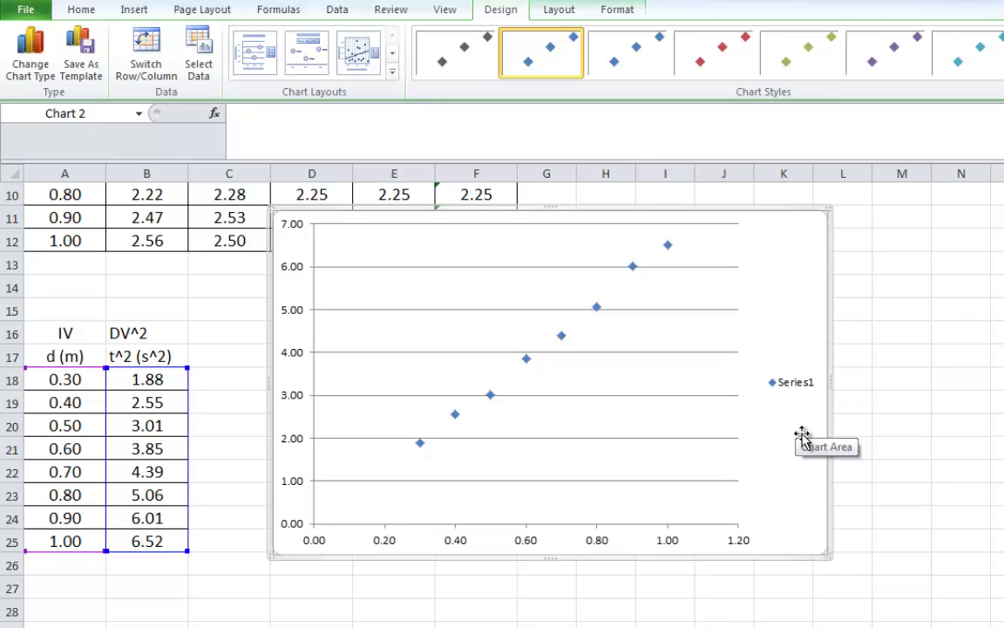
Delete the chart's Series1 legend.
{"action": "left_click", "coordinate": [797, 389]}
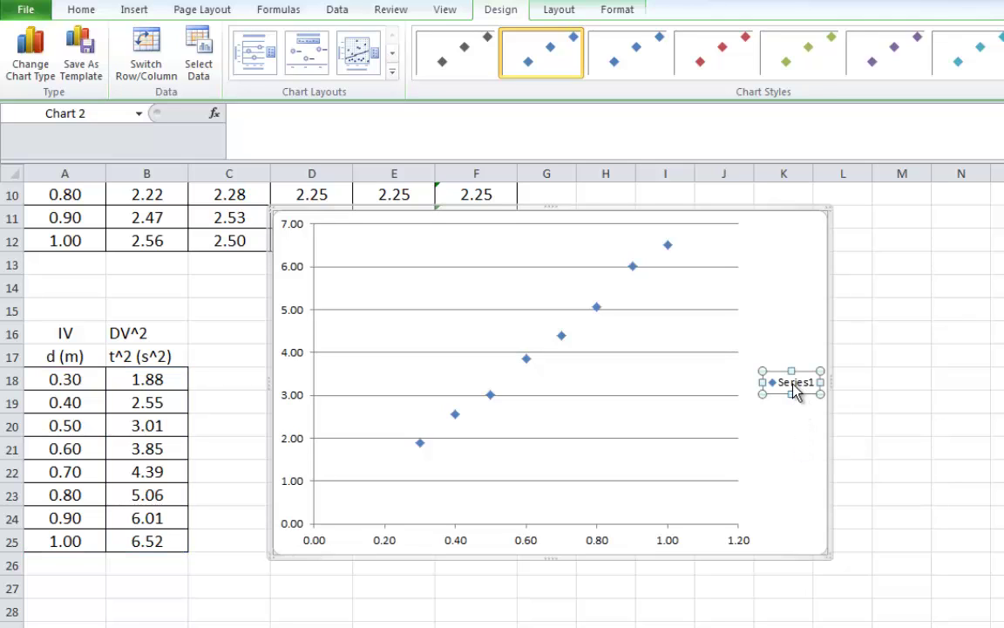
{"action": "right_click", "coordinate": [793, 384]}
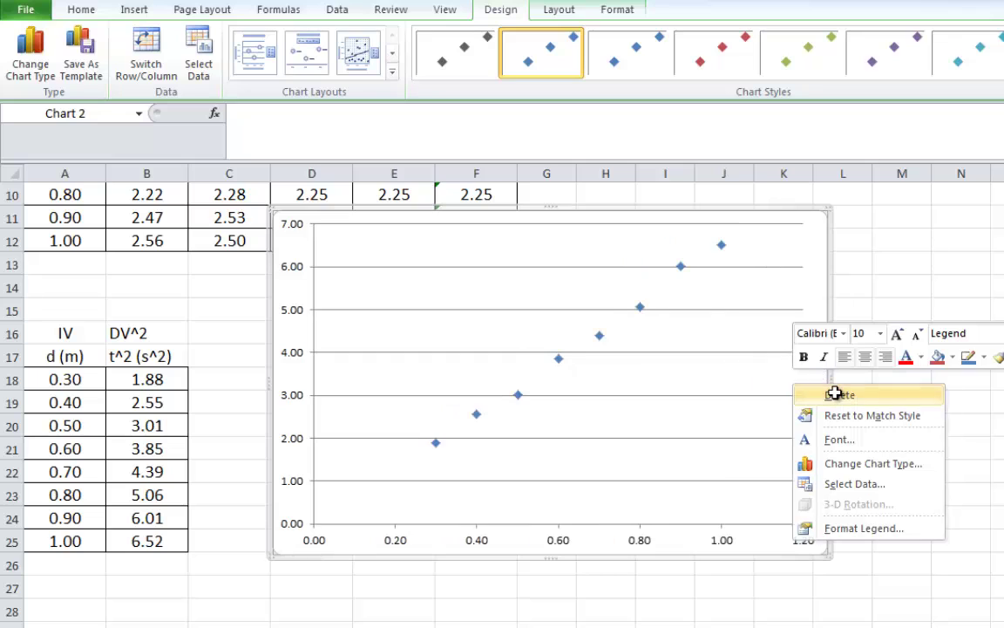
{"action": "left_click", "coordinate": [825, 395]}
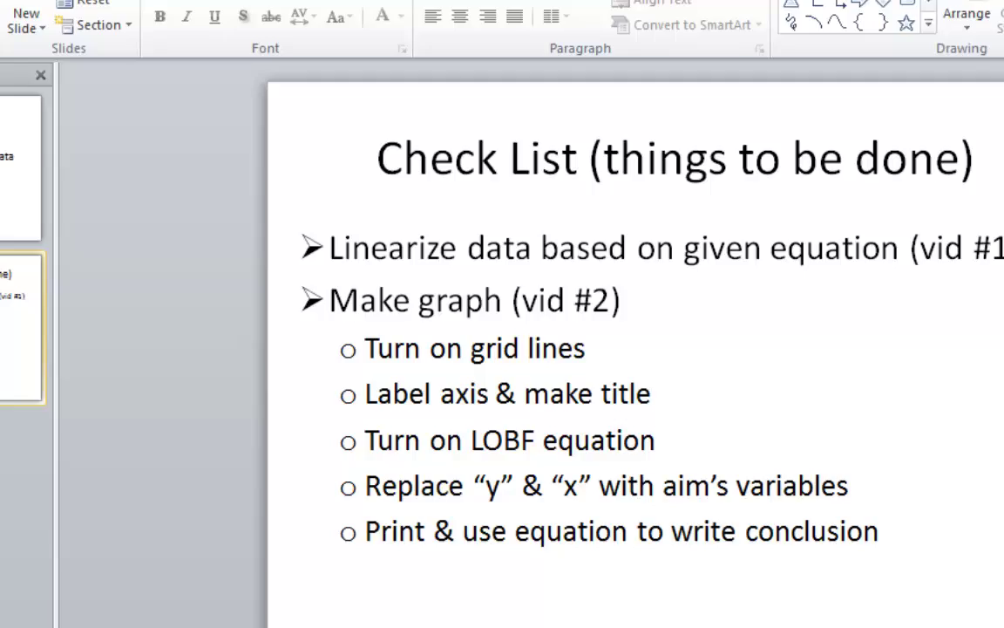
{"action": "key", "text": "alt+Tab"}
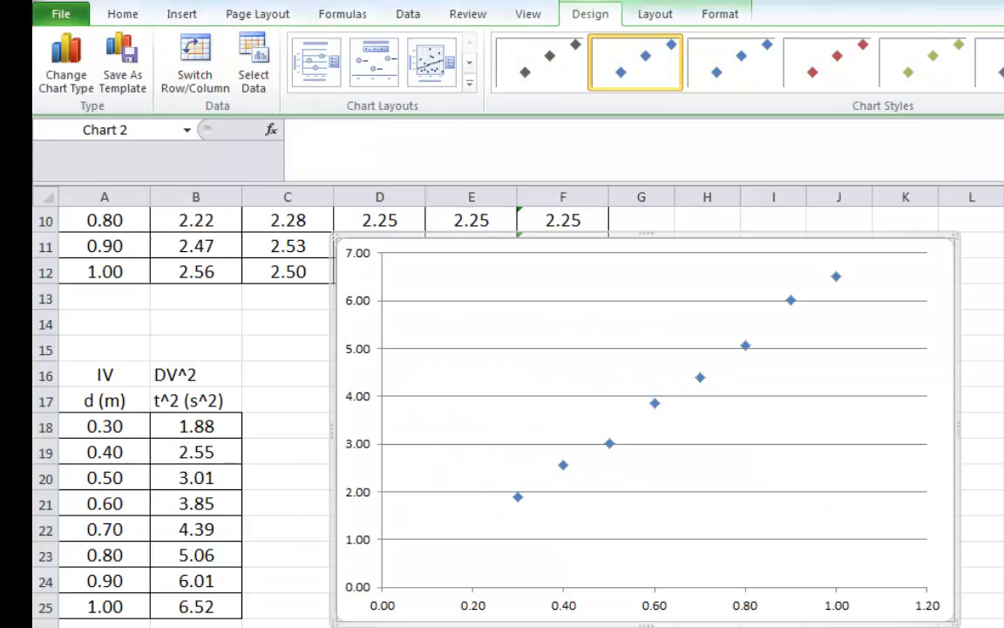
Add minor primary horizontal gridlines to the scatter chart.
{"action": "left_click", "coordinate": [900, 397]}
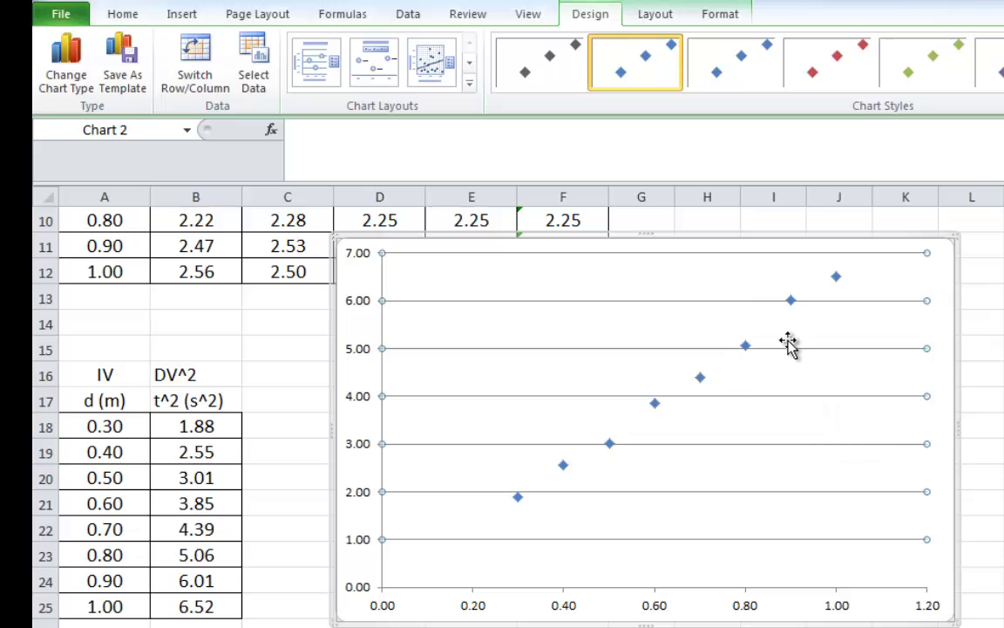
{"action": "left_click", "coordinate": [658, 17]}
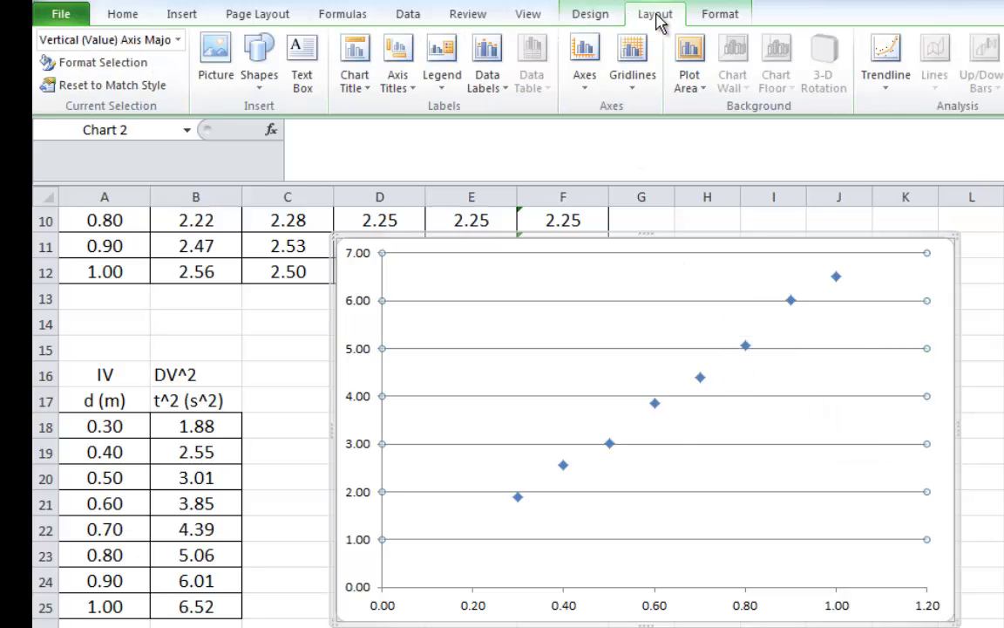
{"action": "left_click", "coordinate": [640, 88]}
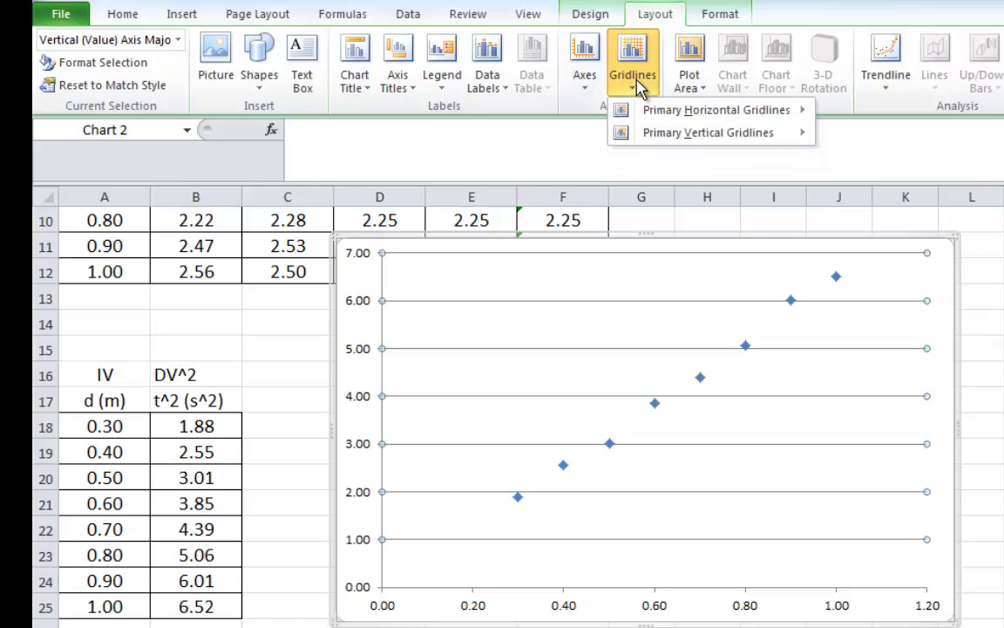
{"action": "mouse_move", "coordinate": [768, 110]}
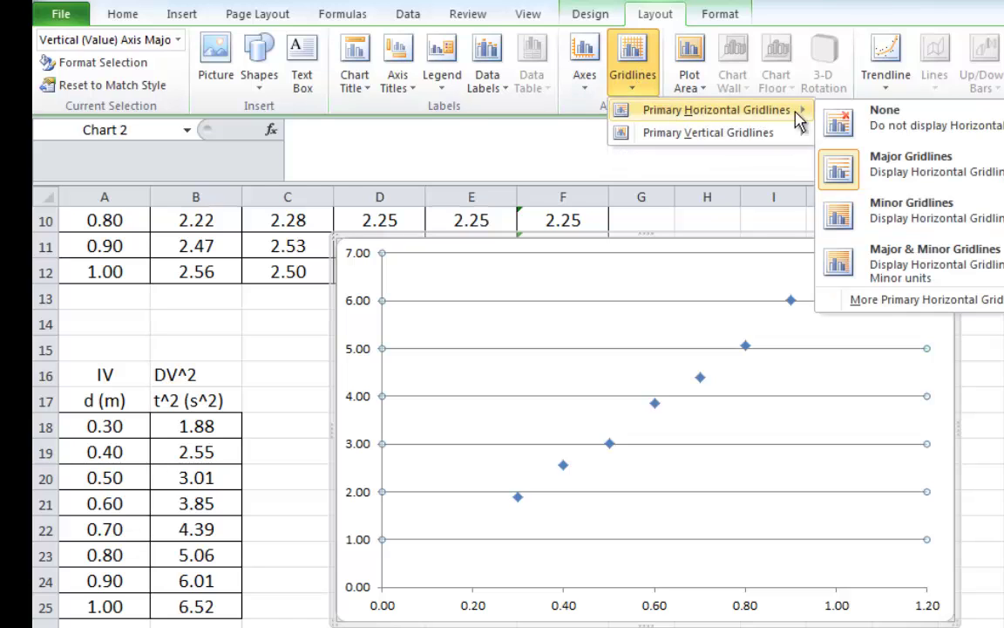
{"action": "left_click", "coordinate": [909, 214]}
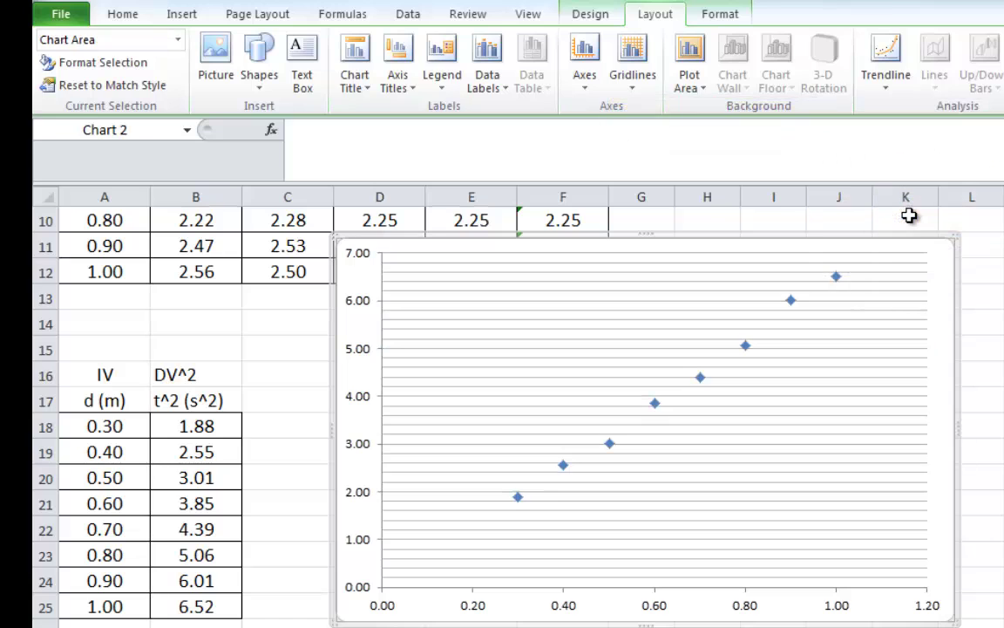
Add minor primary vertical gridlines to the scatter chart.
{"action": "left_click", "coordinate": [704, 98]}
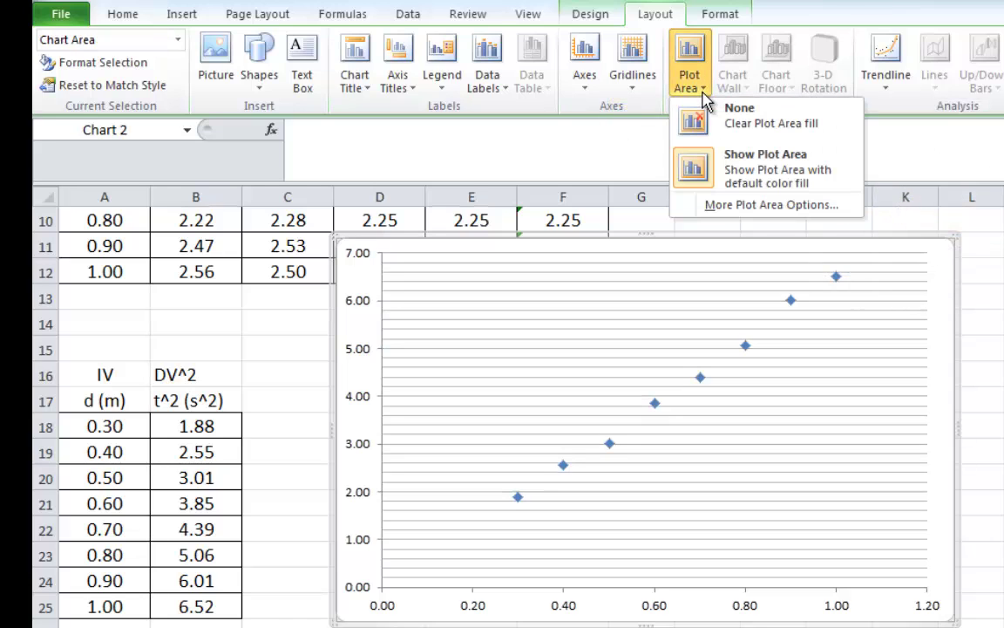
{"action": "left_click", "coordinate": [645, 92]}
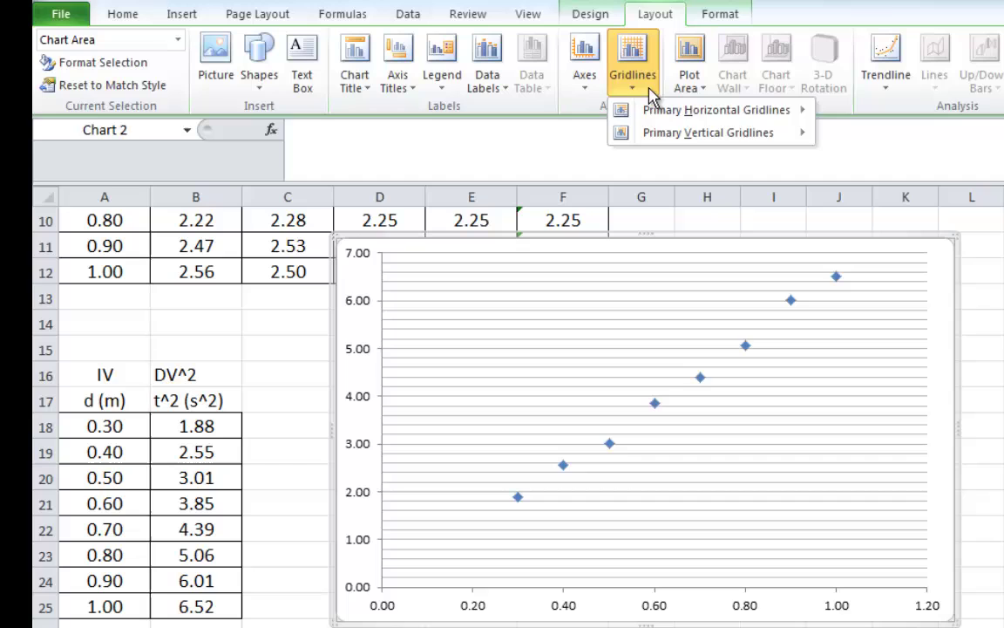
{"action": "mouse_move", "coordinate": [775, 134]}
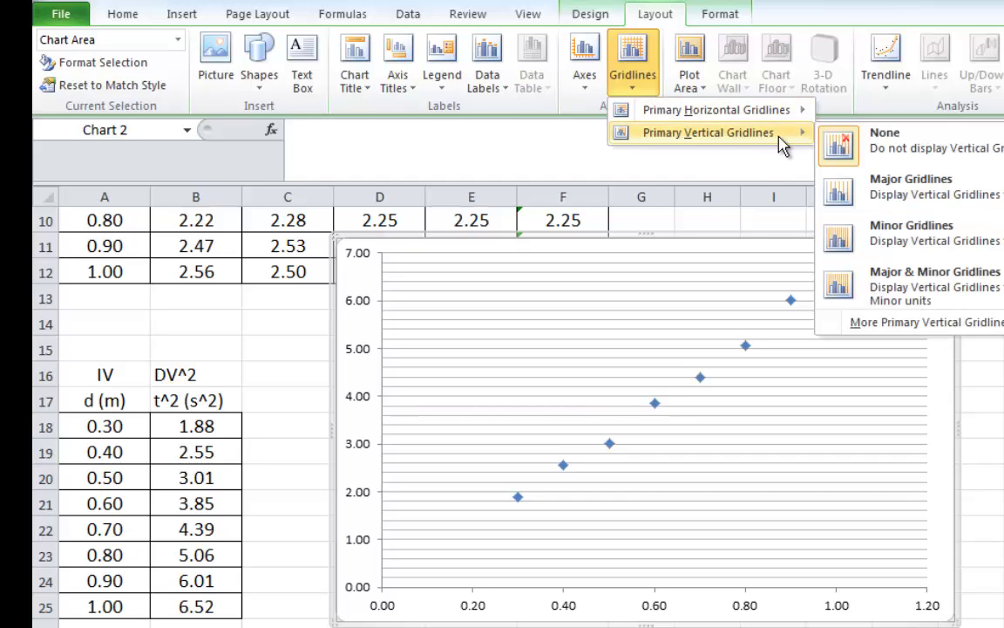
{"action": "left_click", "coordinate": [903, 232]}
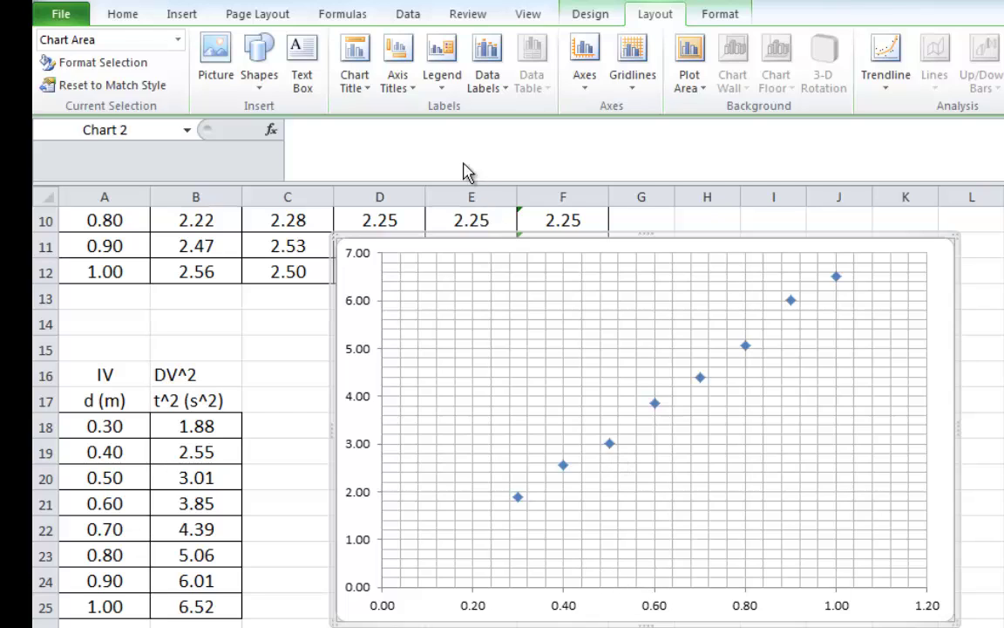
Add a below-axis horizontal title reading 'Distance marle rolled down ramp, d (m)'.
{"action": "left_click", "coordinate": [405, 92]}
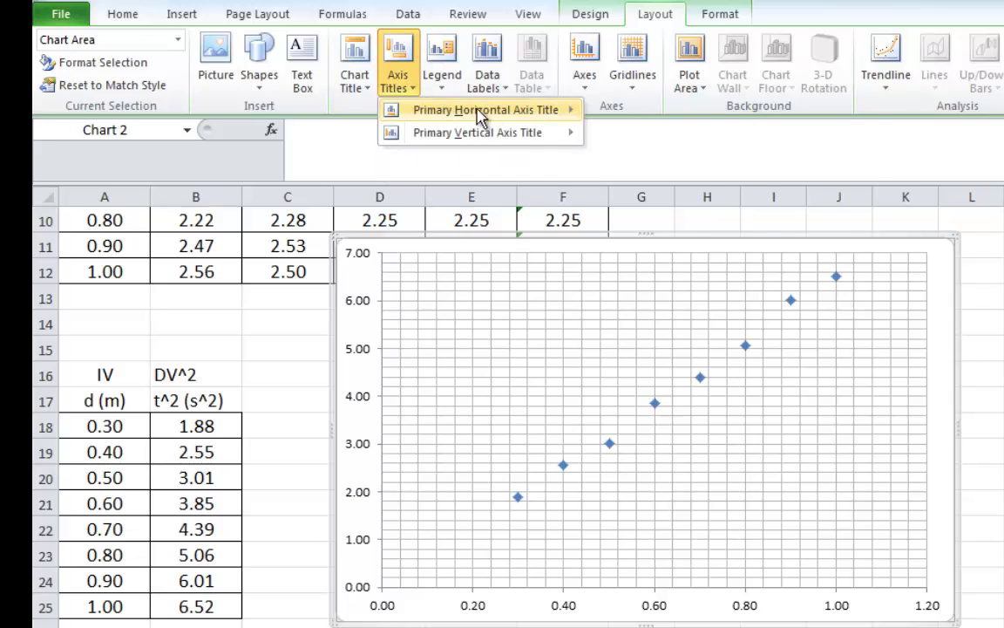
{"action": "mouse_move", "coordinate": [521, 110]}
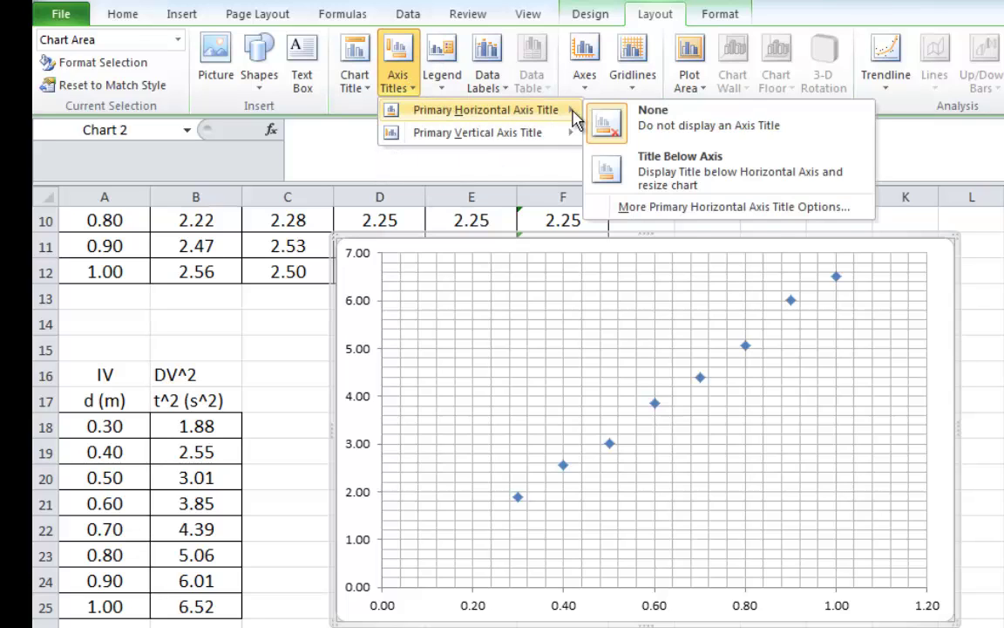
{"action": "left_click", "coordinate": [691, 178]}
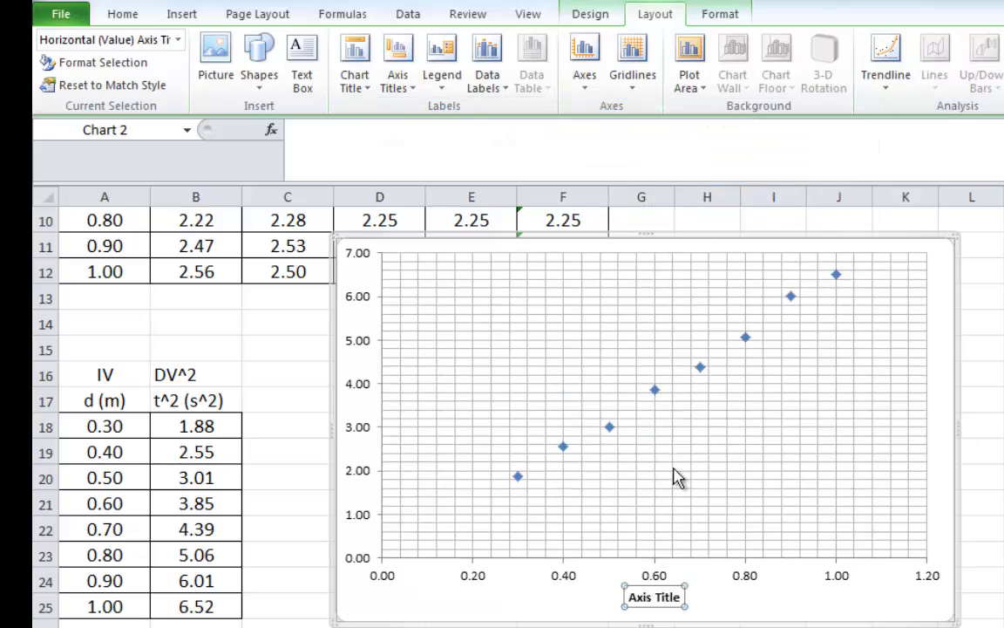
{"action": "left_click", "coordinate": [342, 129]}
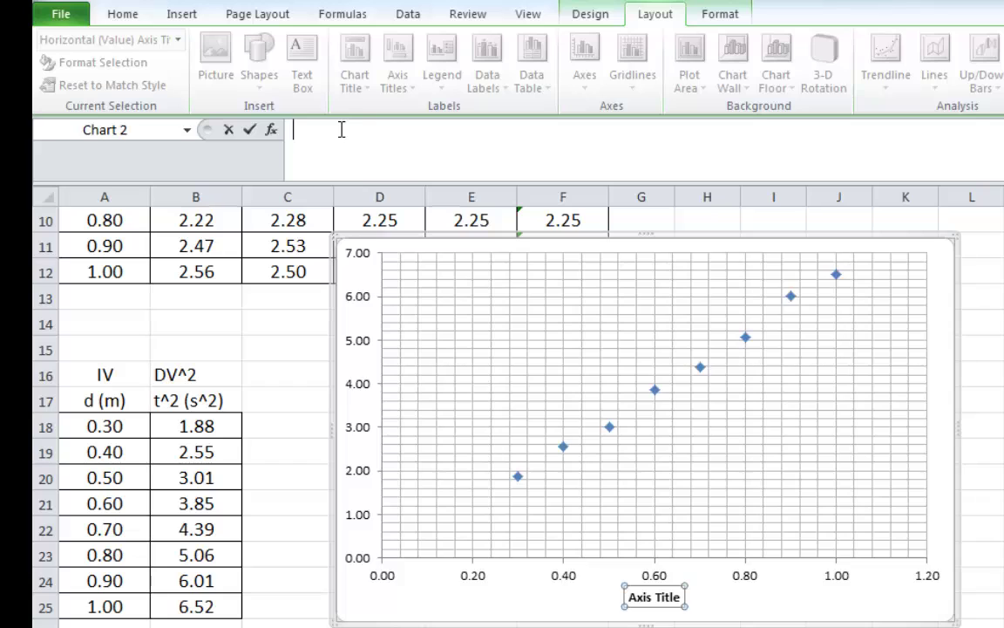
{"action": "type", "text": "Distance marle rolled dow"}
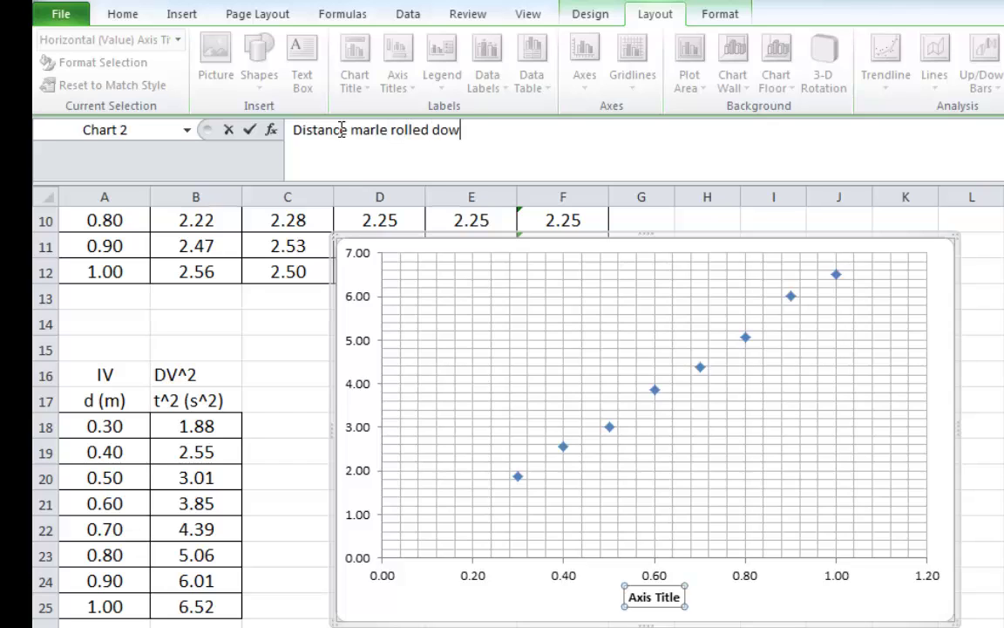
{"action": "type", "text": "n ramp, d (m"}
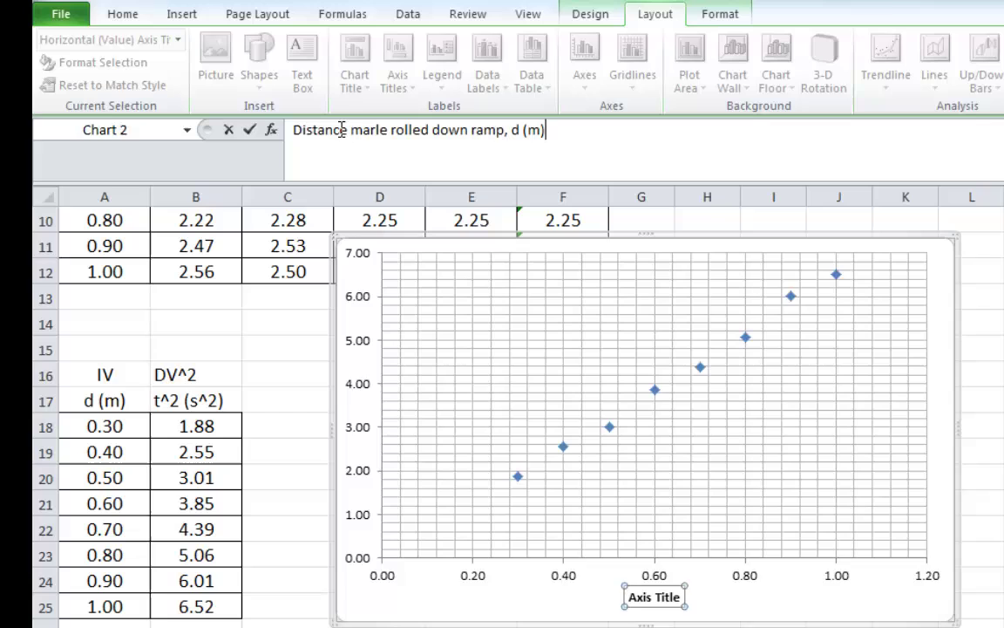
{"action": "key", "text": "Return"}
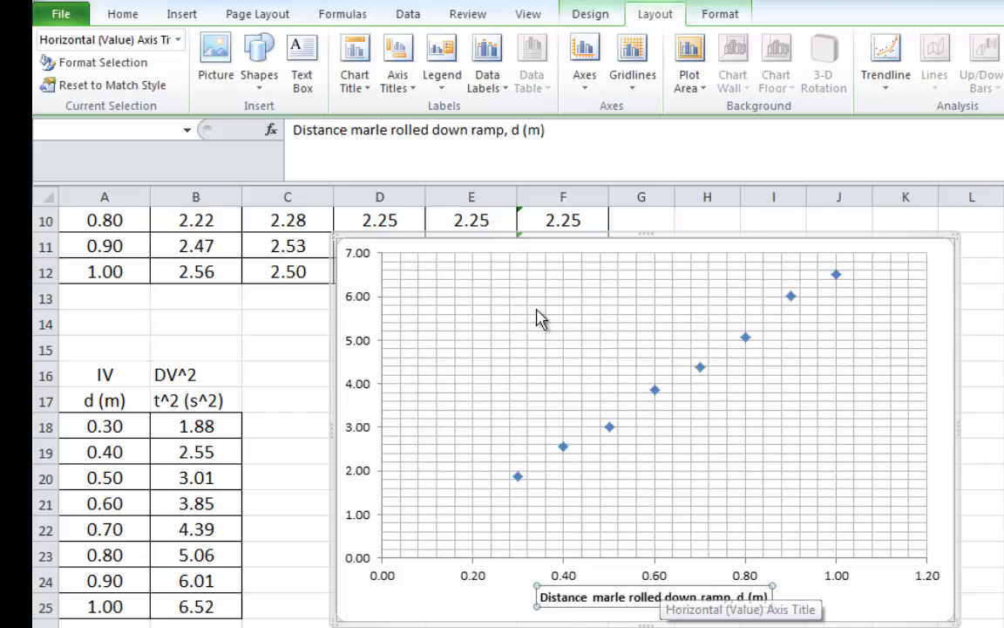
Add a rotated vertical axis title reading 'Time squared, t^2 (s^2)'.
{"action": "left_click", "coordinate": [407, 94]}
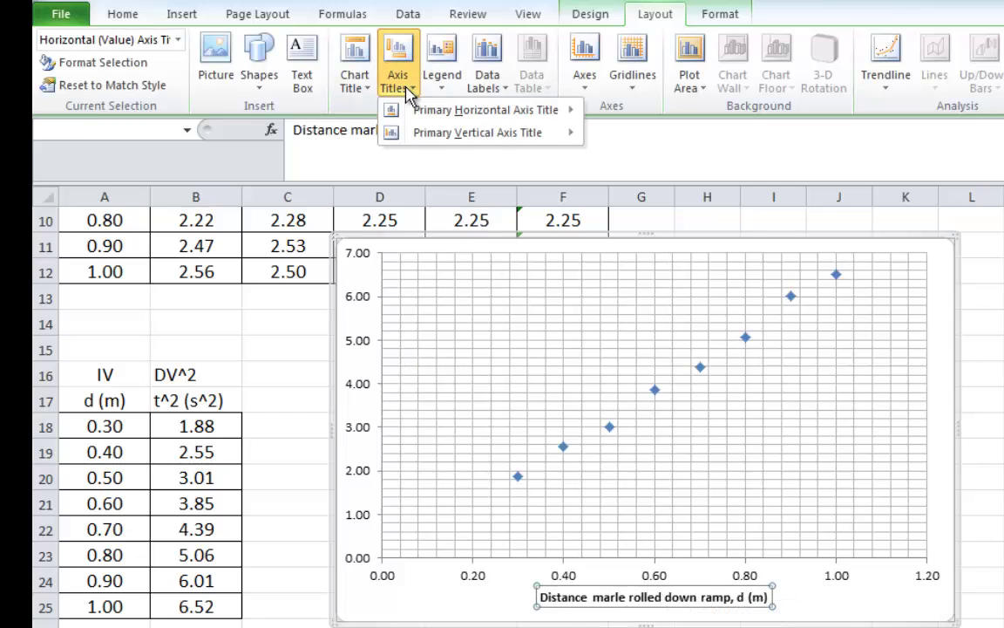
{"action": "mouse_move", "coordinate": [491, 139]}
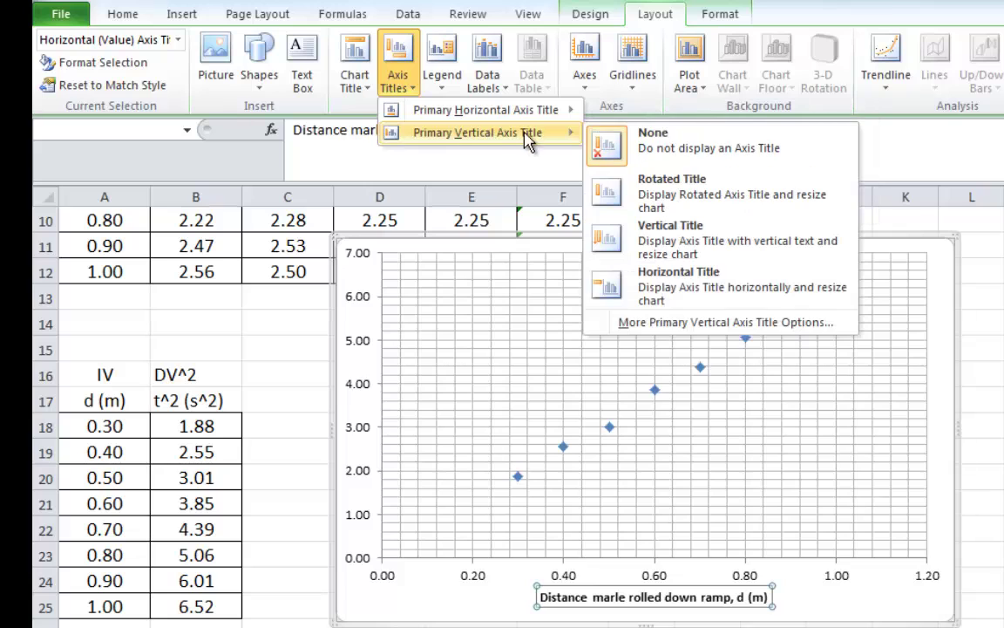
{"action": "left_click", "coordinate": [689, 206]}
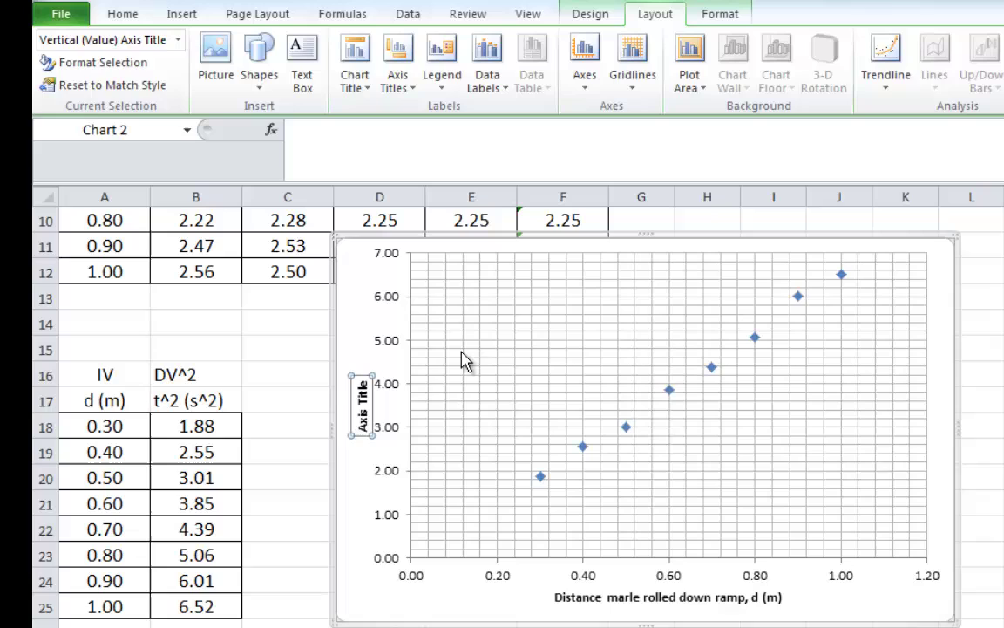
{"action": "left_click", "coordinate": [339, 132]}
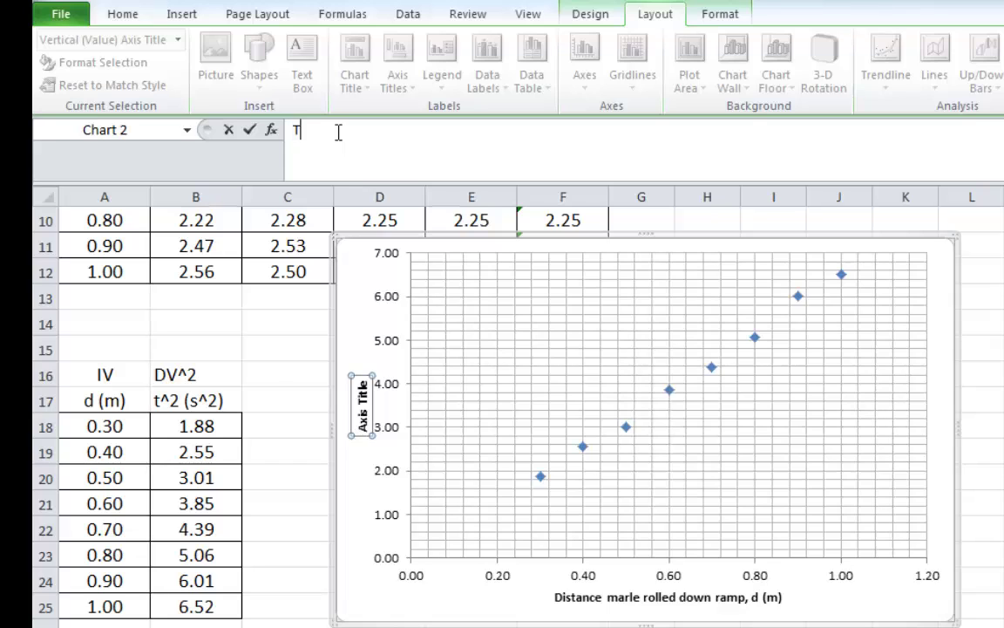
{"action": "type", "text": "Time suquared, t^2 (s^2"}
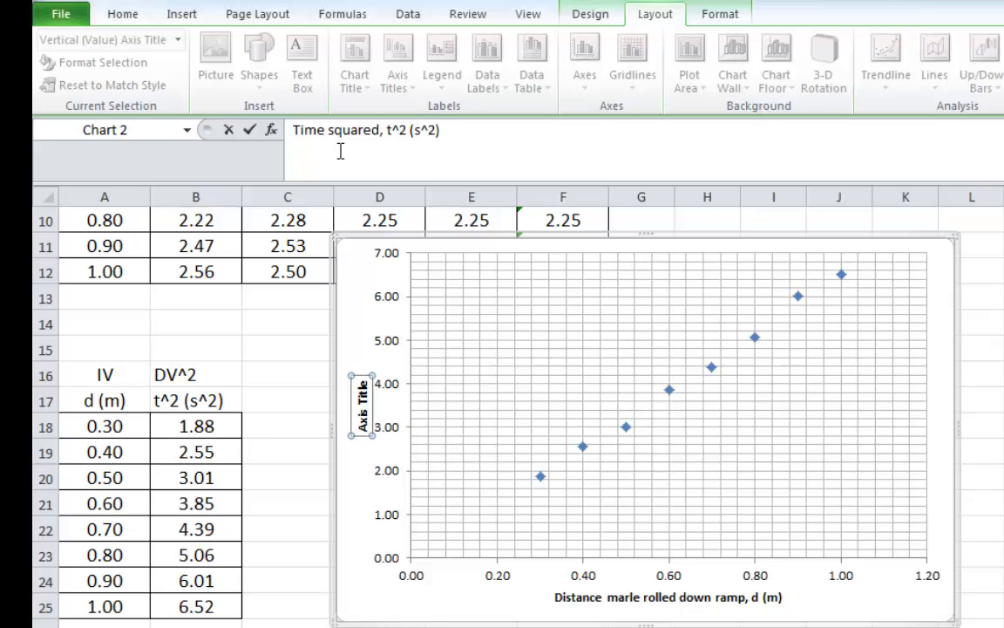
{"action": "key", "text": "Return"}
{"action": "left_click", "coordinate": [384, 609]}
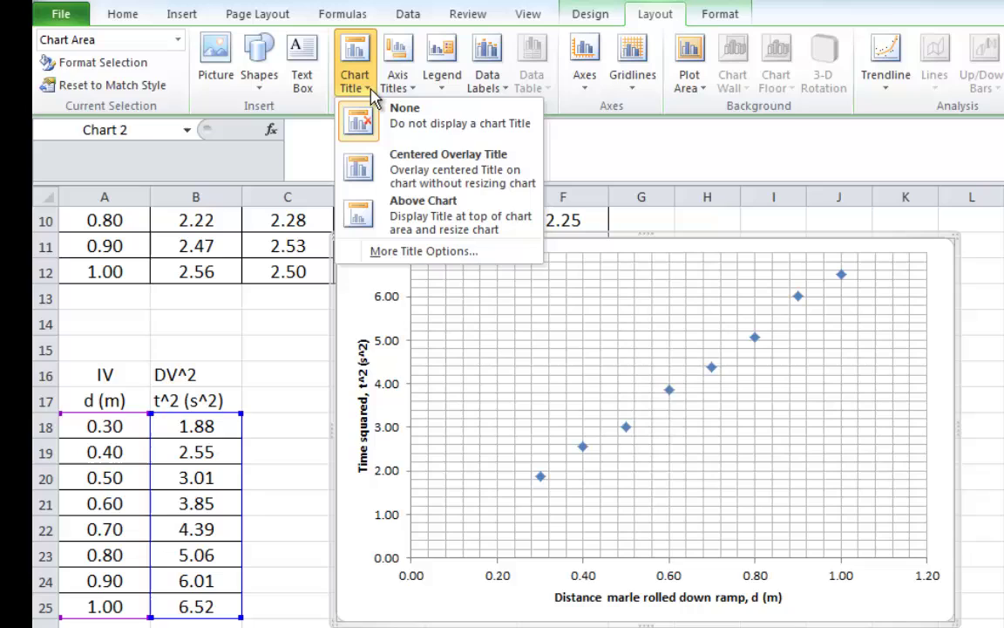
Place the title 'Time Squared vs Distance Rolled' above the chart.
{"action": "left_click", "coordinate": [434, 220]}
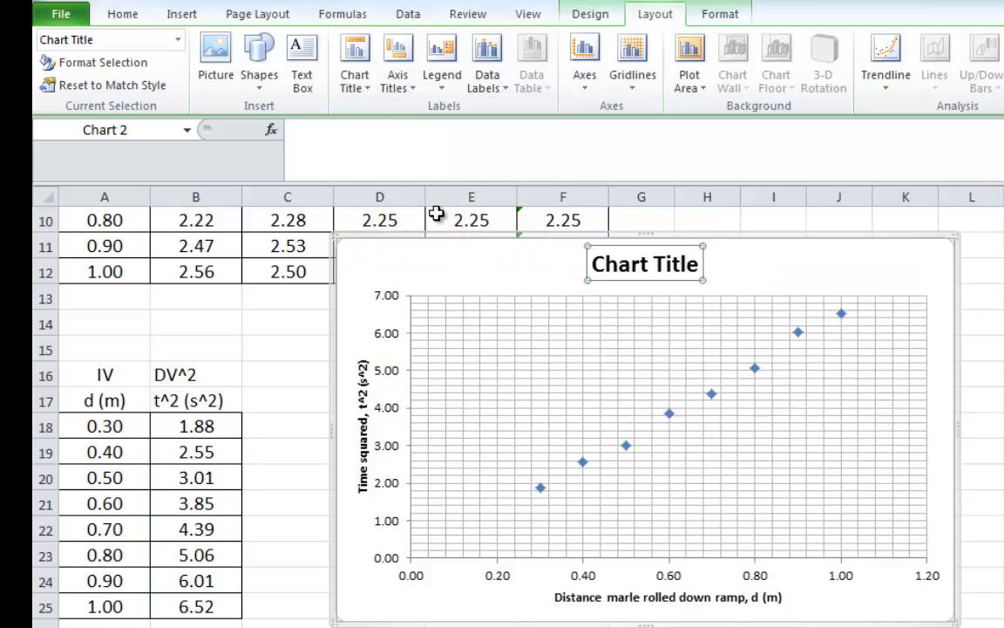
{"action": "left_click", "coordinate": [383, 141]}
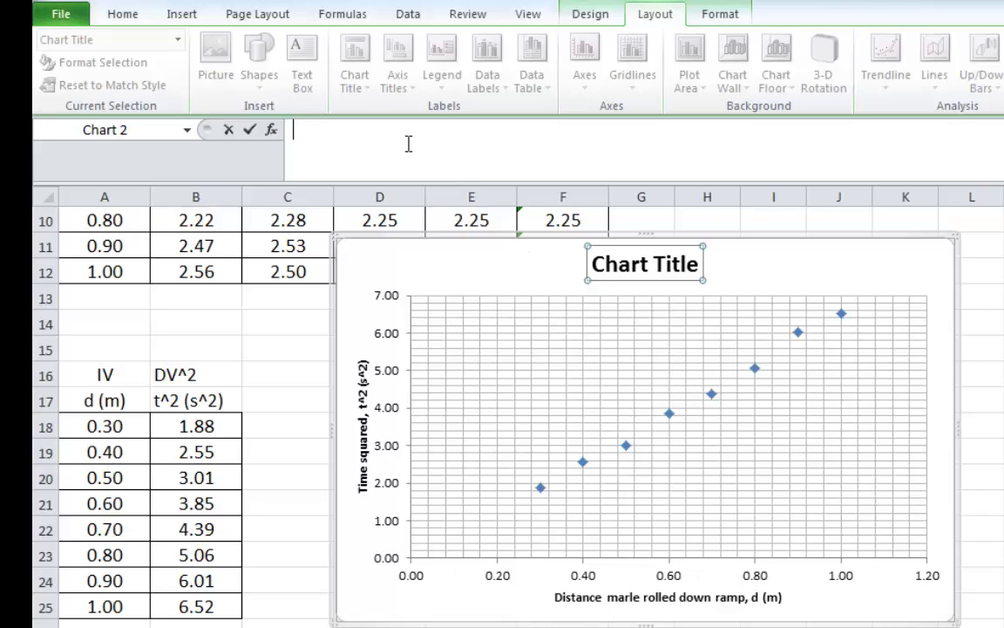
{"action": "type", "text": "e Squared vs Dist"}
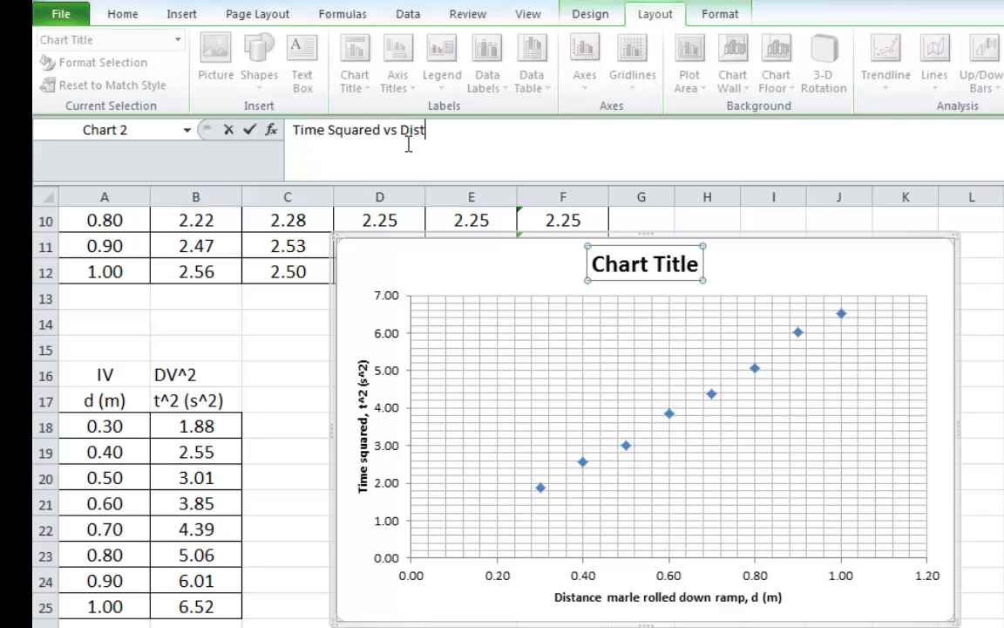
{"action": "type", "text": "e ro"}
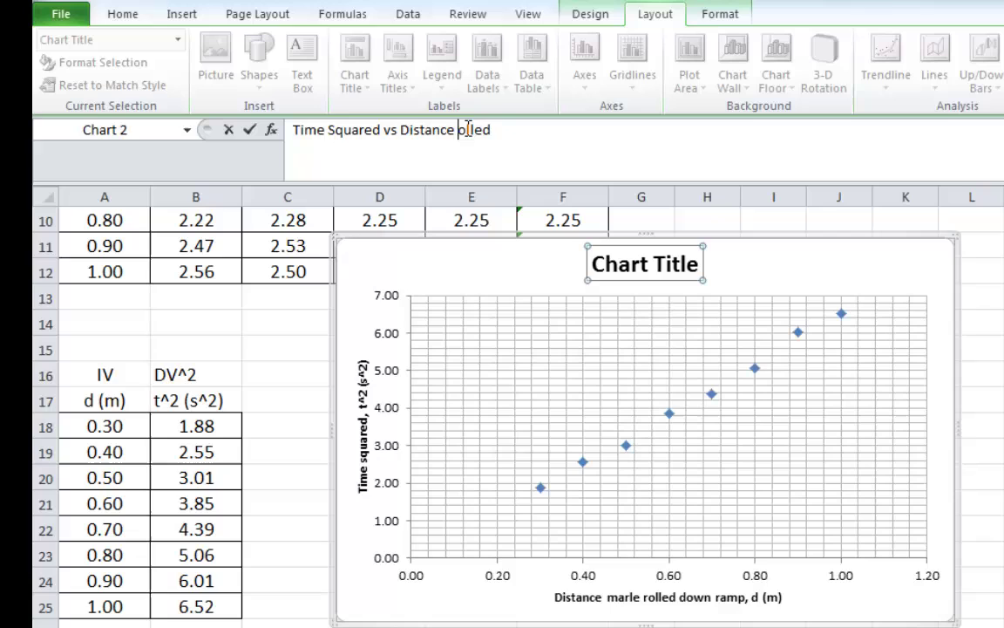
{"action": "type", "text": "T"}
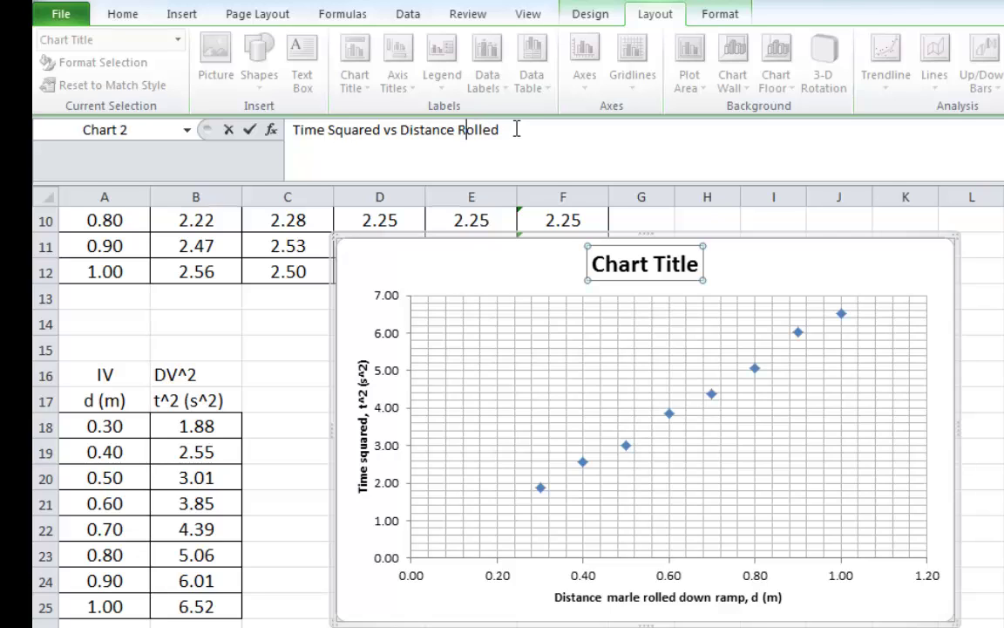
{"action": "key", "text": "Return"}
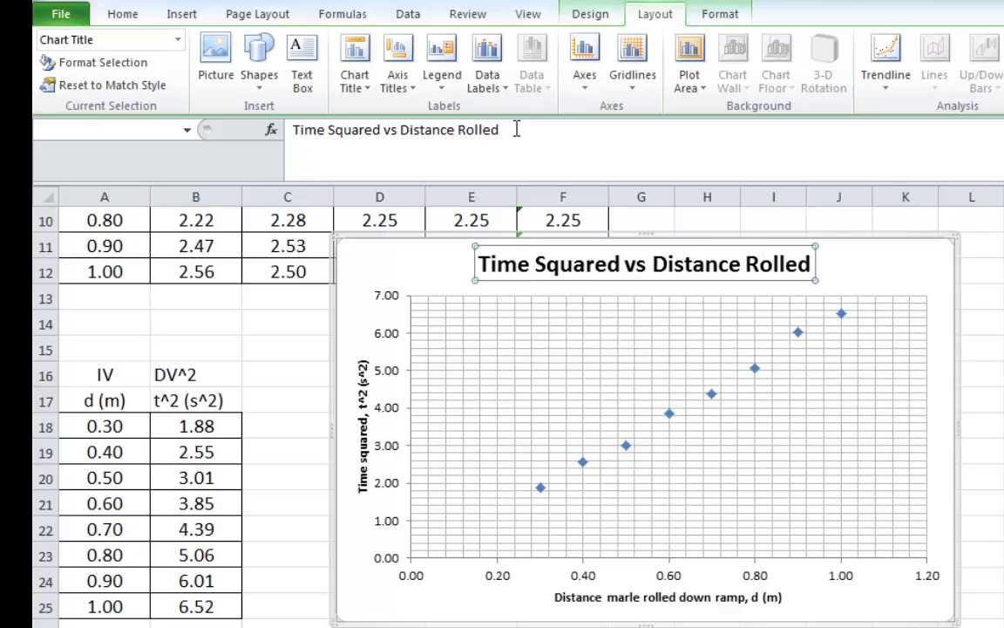
{"action": "left_click", "coordinate": [878, 269]}
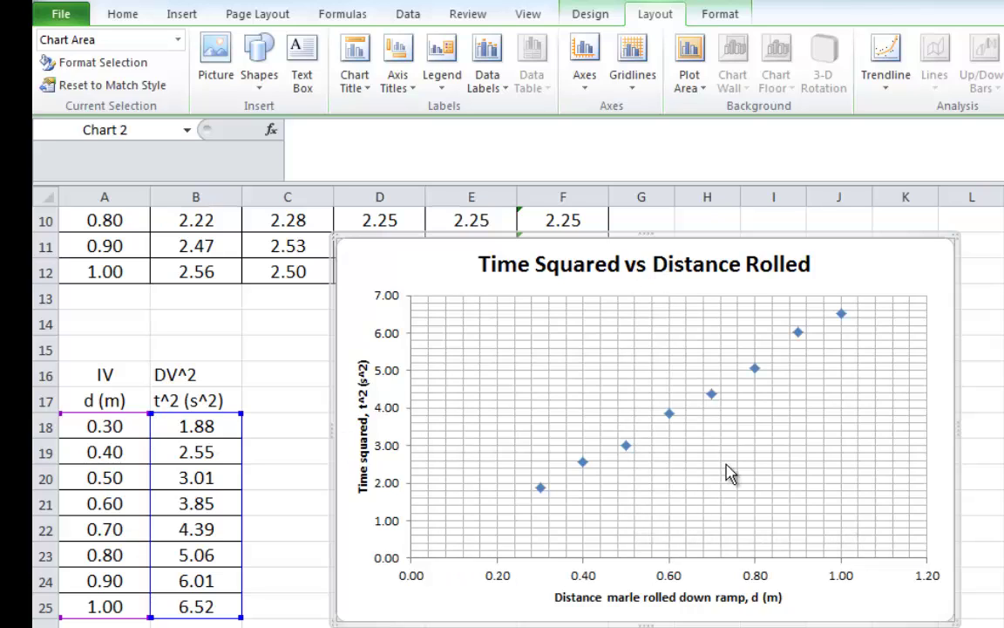
Add a linear trendline to the data series and display its equation y = 6.7177x - 0.2066.
{"action": "left_click", "coordinate": [799, 334]}
{"action": "double_click", "coordinate": [799, 334]}
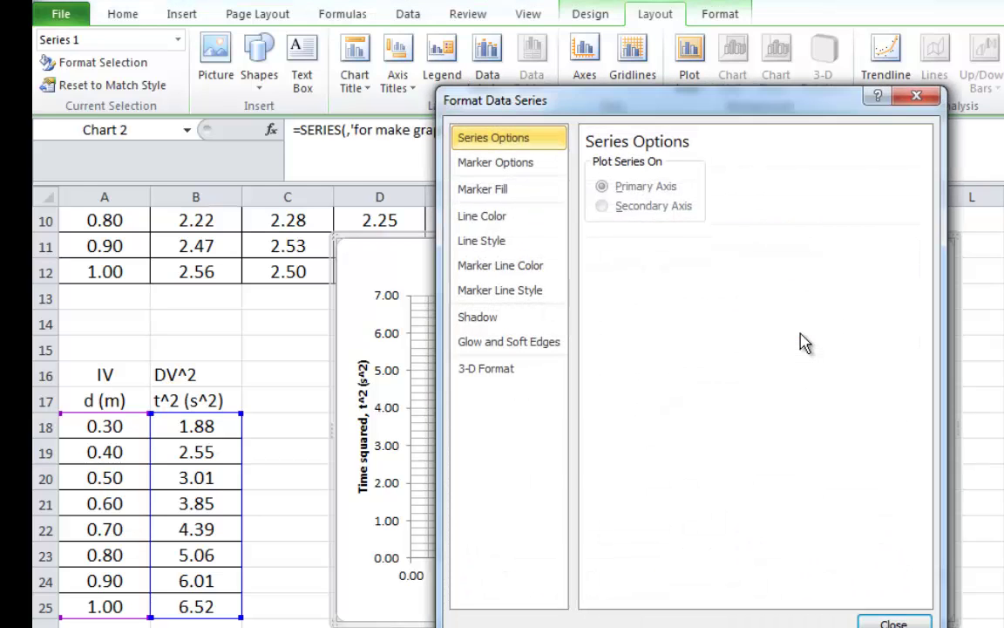
{"action": "left_click", "coordinate": [917, 96]}
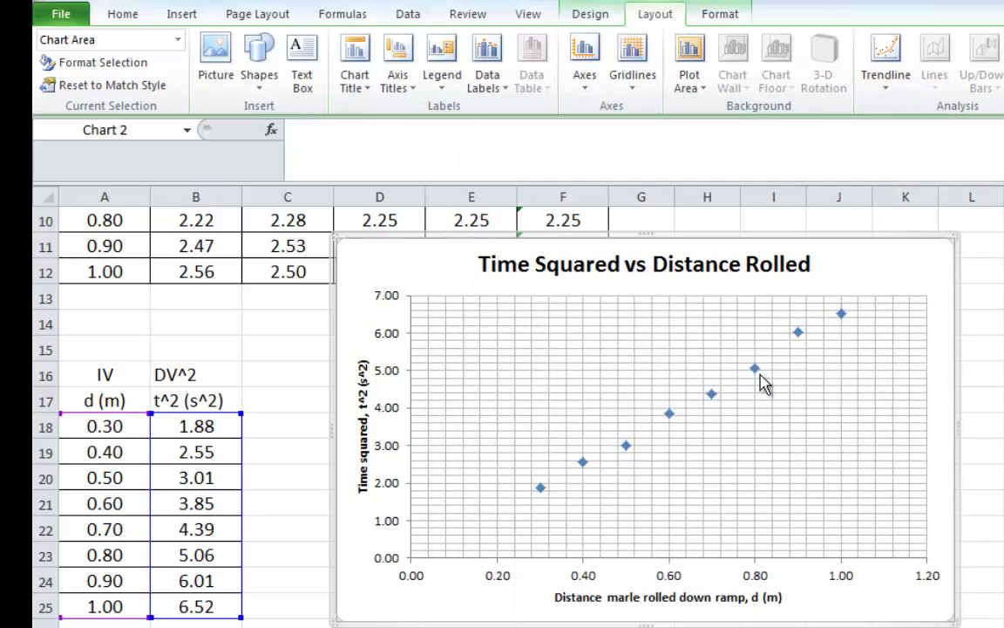
{"action": "left_click", "coordinate": [755, 372]}
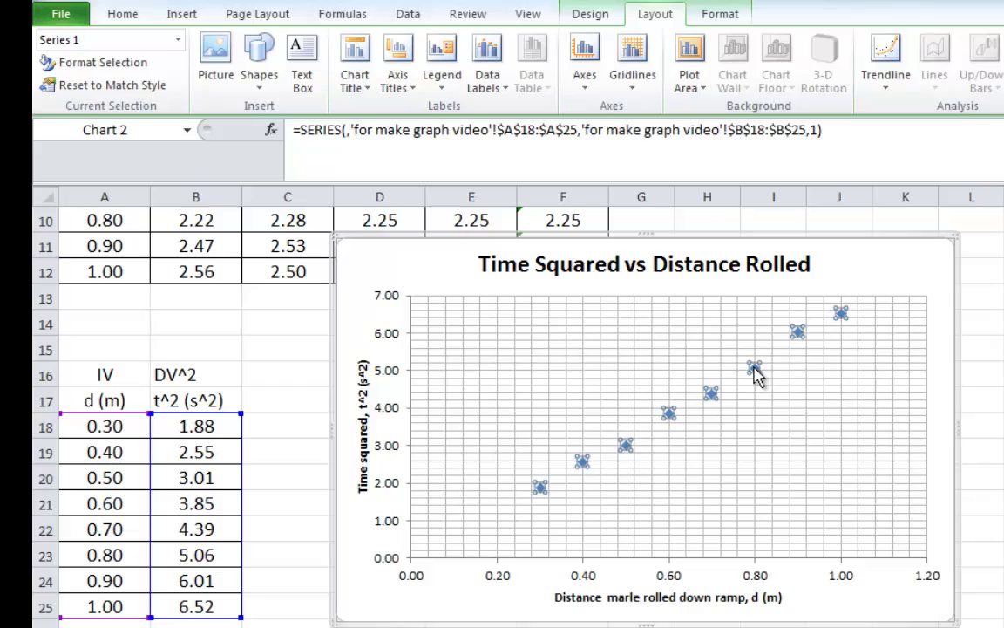
{"action": "right_click", "coordinate": [756, 372]}
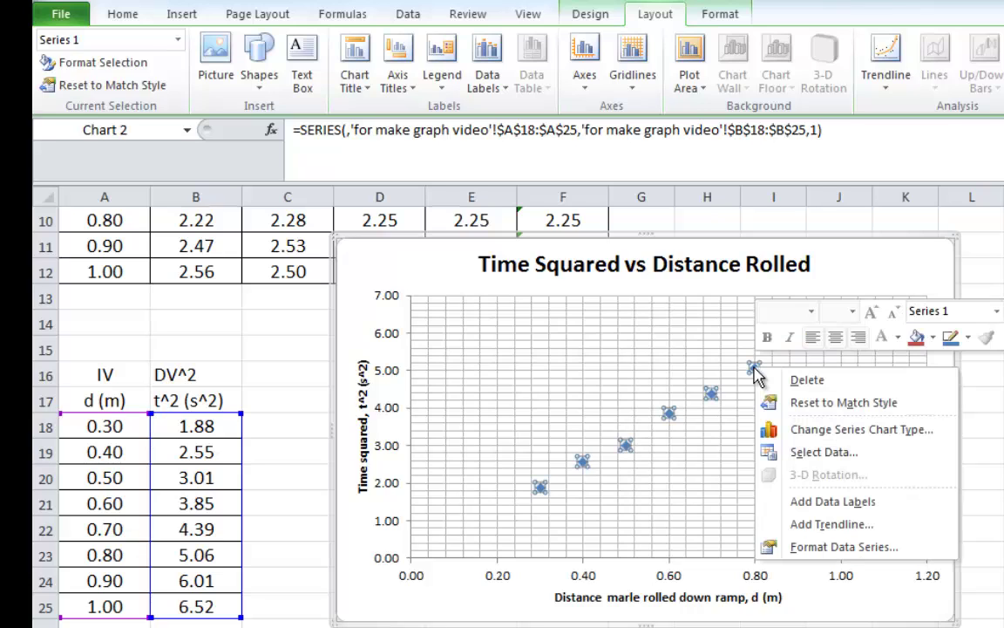
{"action": "left_click", "coordinate": [836, 523]}
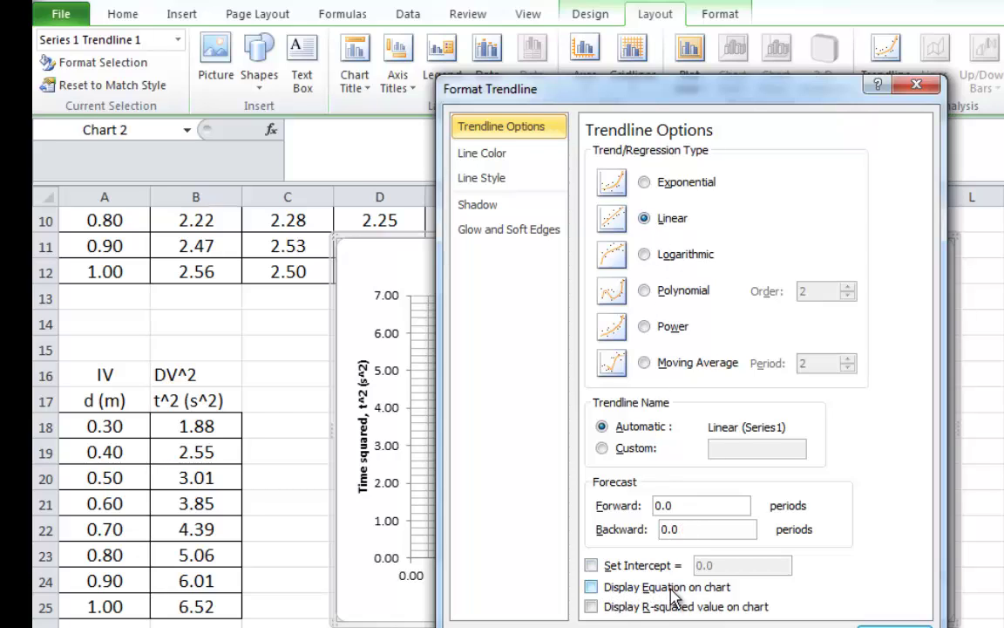
{"action": "left_click", "coordinate": [592, 588]}
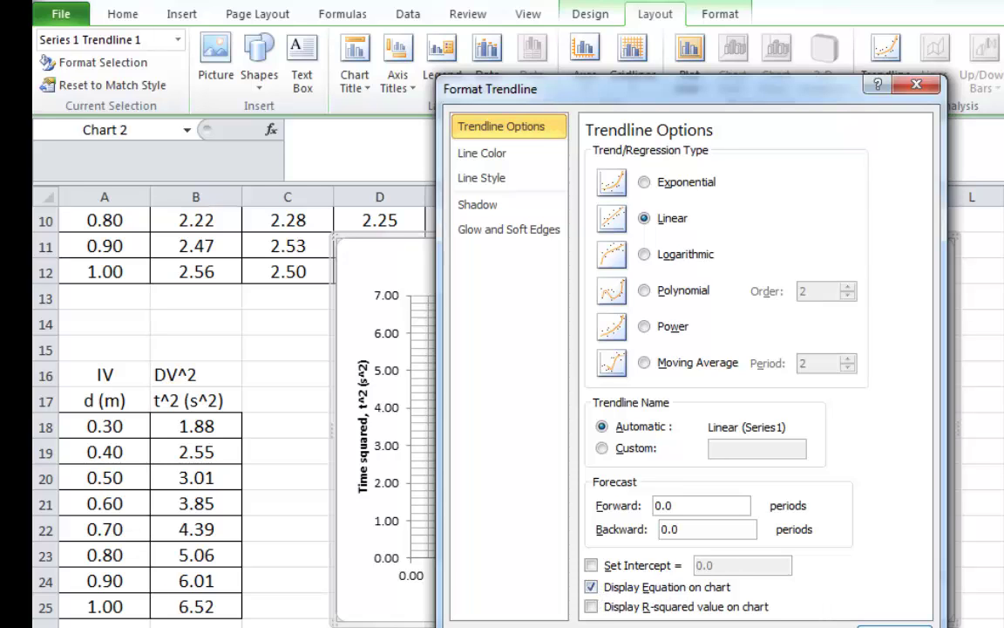
{"action": "left_click", "coordinate": [894, 623]}
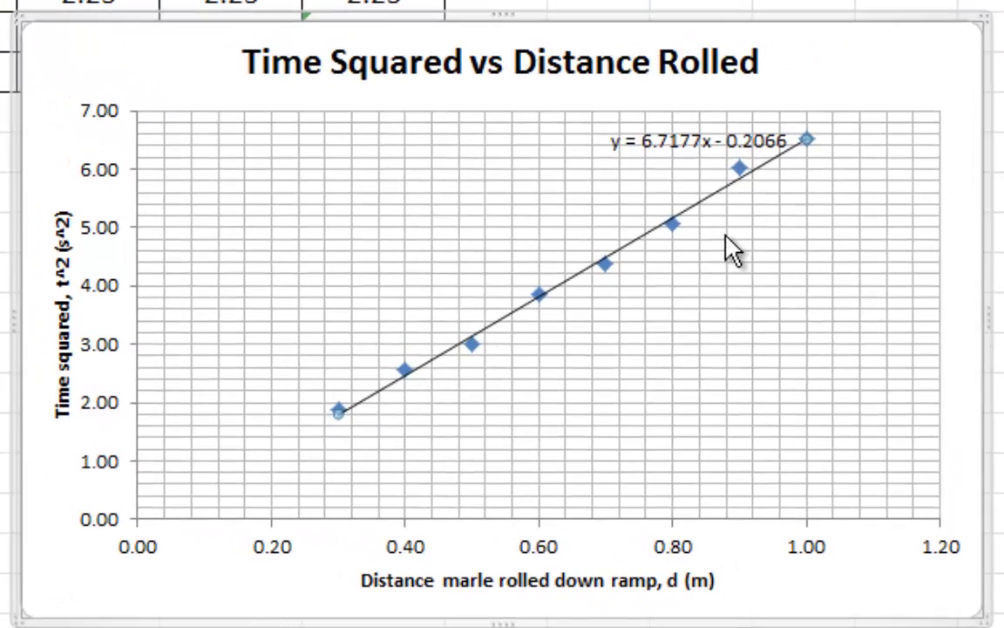
Move the chart title to the top-left and the equation label up beside it.
{"action": "left_click", "coordinate": [662, 141]}
{"action": "left_click_drag", "start_coordinate": [655, 123], "coordinate": [821, 56]}
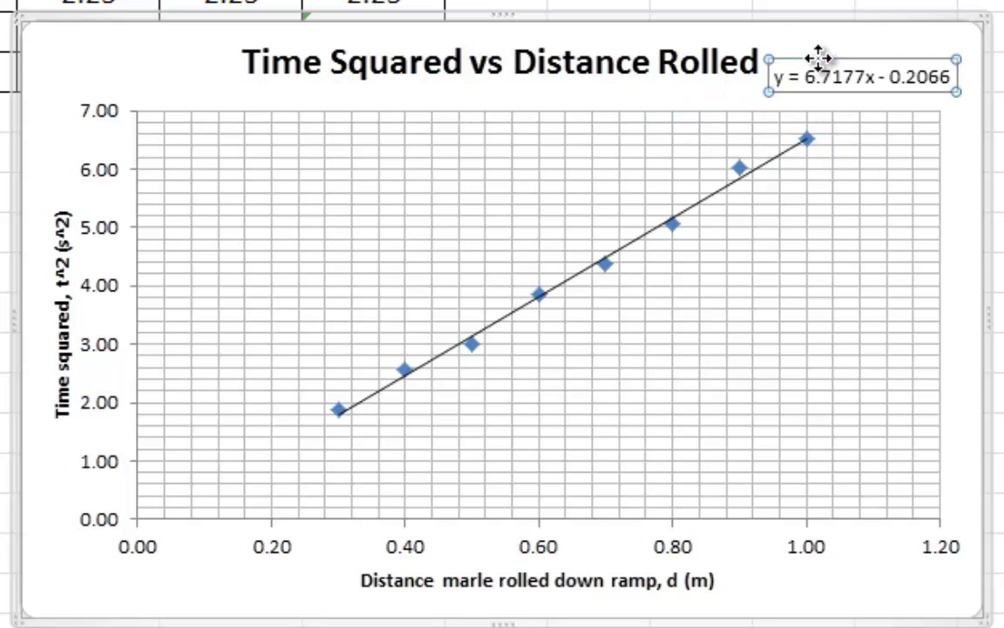
{"action": "left_click", "coordinate": [583, 55]}
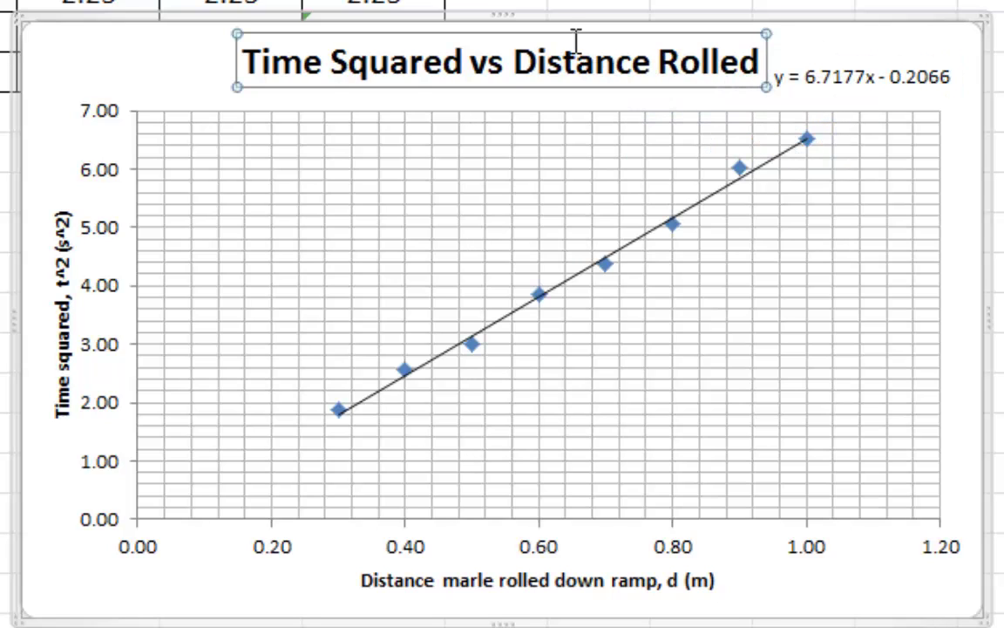
{"action": "left_click_drag", "start_coordinate": [523, 35], "coordinate": [349, 37]}
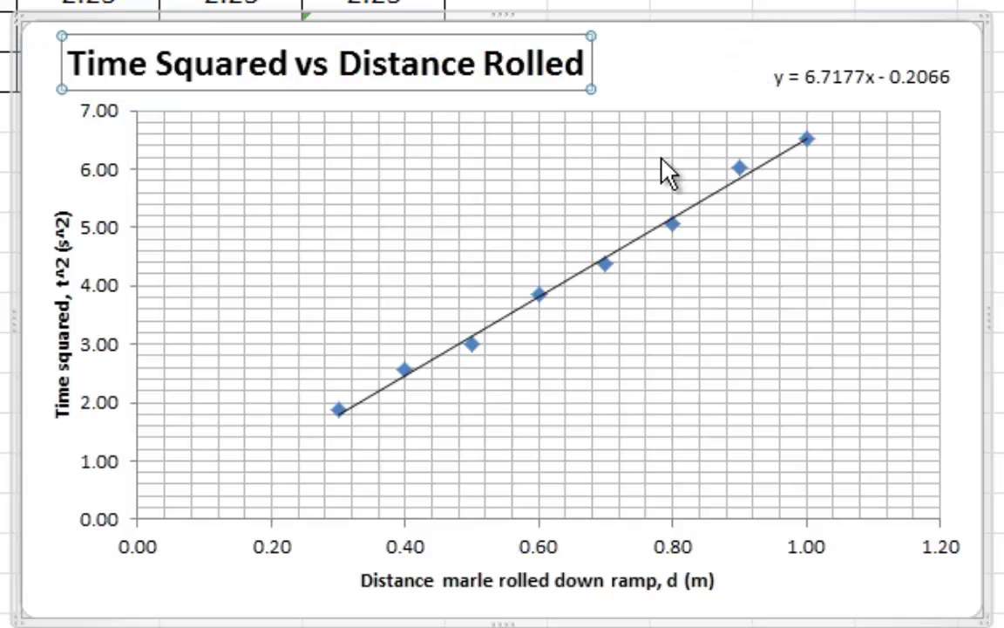
{"action": "left_click", "coordinate": [829, 76]}
{"action": "left_click_drag", "start_coordinate": [824, 59], "coordinate": [722, 50]}
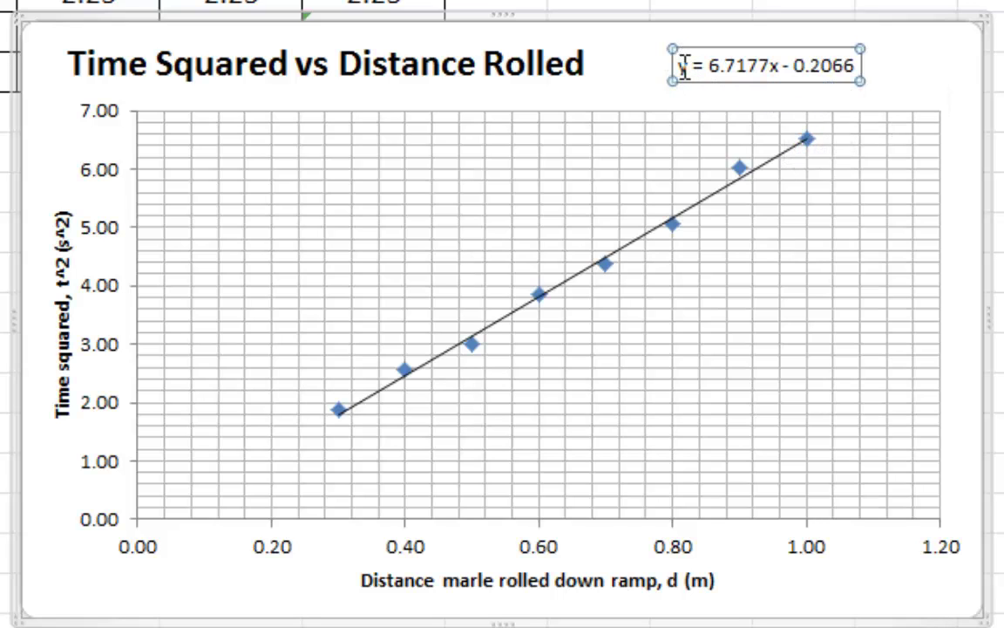
Enlarge the trendline equation text to 16 pt and position it next to the title.
{"action": "left_click_drag", "start_coordinate": [682, 65], "coordinate": [788, 68]}
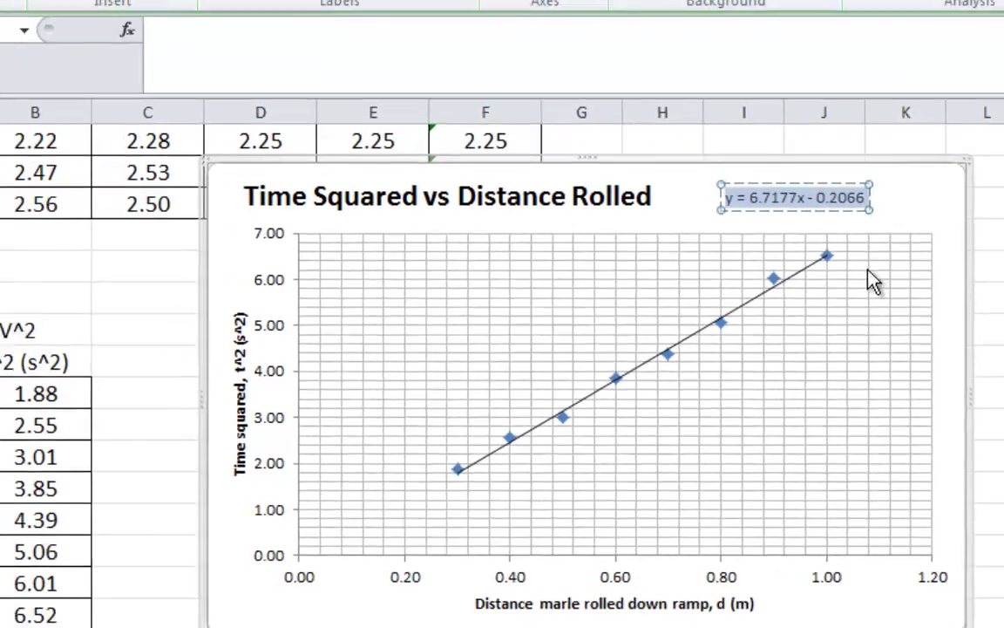
{"action": "left_click", "coordinate": [91, 13]}
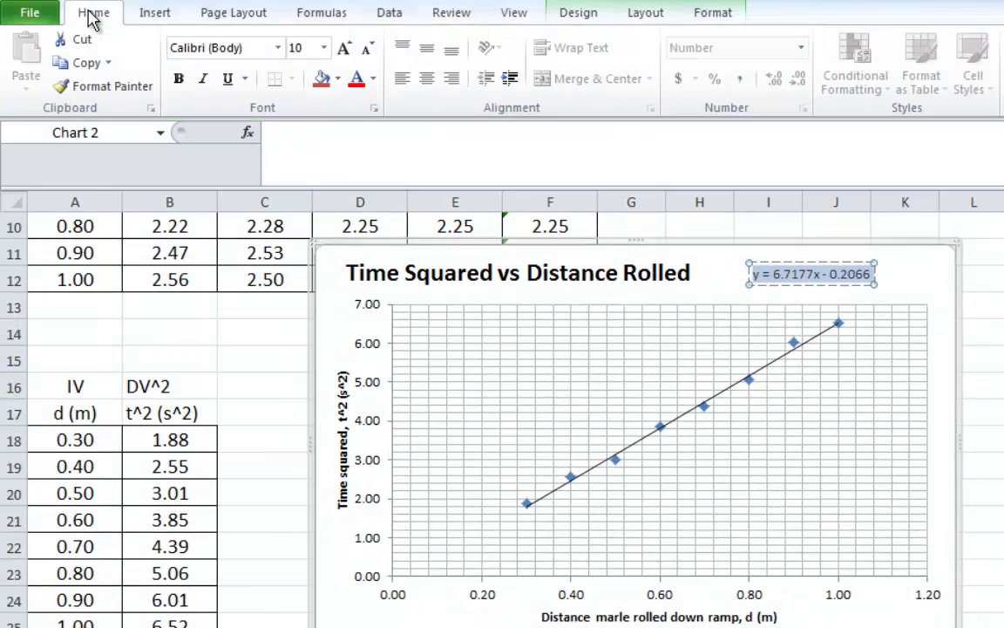
{"action": "left_click", "coordinate": [345, 49]}
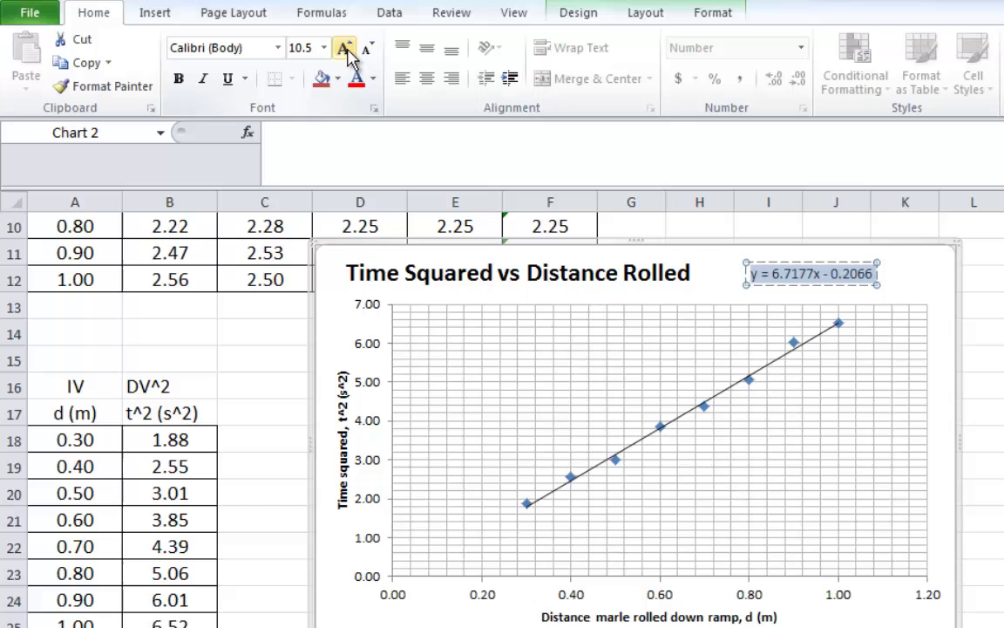
{"action": "left_click", "coordinate": [345, 49]}
{"action": "left_click", "coordinate": [346, 50]}
{"action": "left_click", "coordinate": [346, 50]}
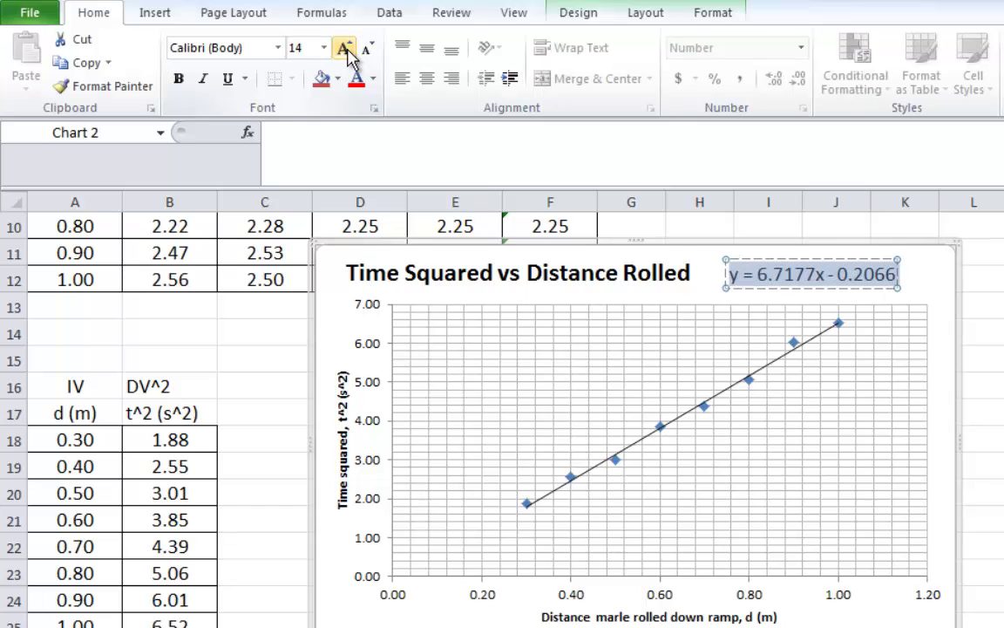
{"action": "left_click", "coordinate": [346, 50]}
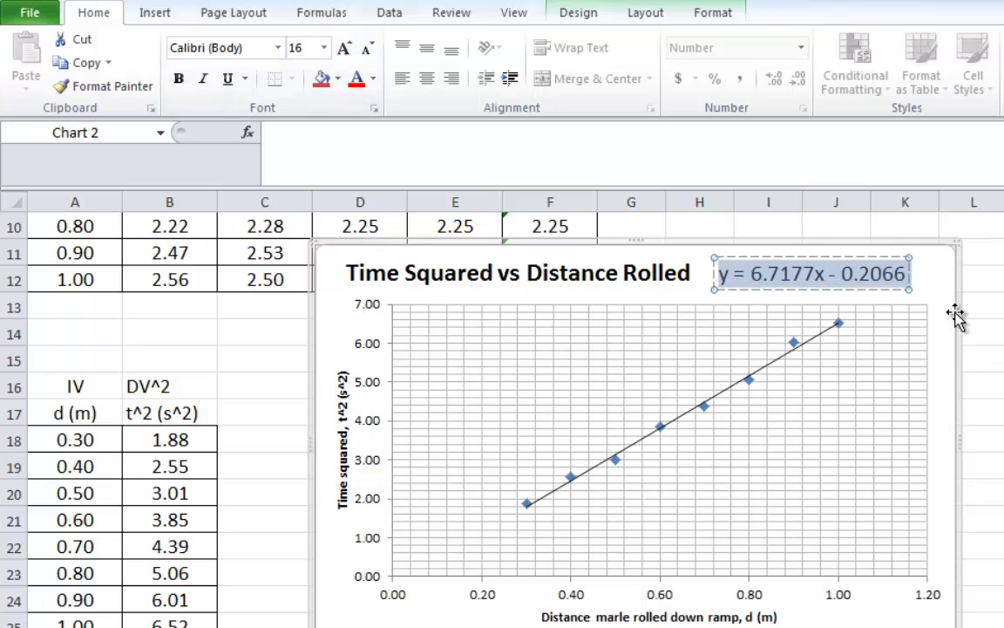
{"action": "left_click_drag", "start_coordinate": [930, 277], "coordinate": [645, 278]}
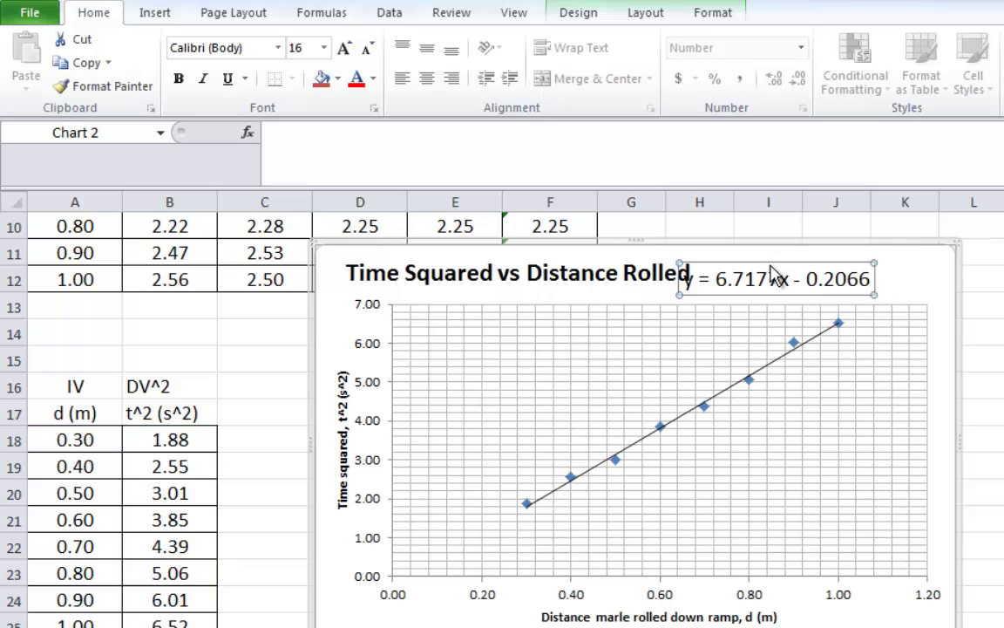
{"action": "left_click_drag", "start_coordinate": [773, 263], "coordinate": [811, 262]}
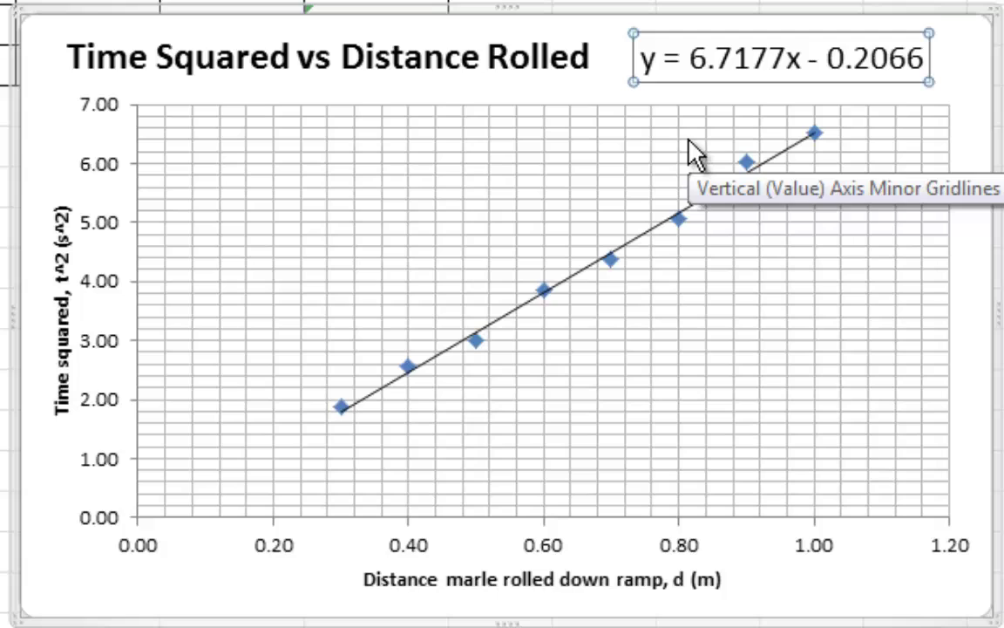
Replace y with t^2 and x with d so the equation reads t^2 = 6.7177 d - 0.2066.
{"action": "left_click", "coordinate": [653, 60]}
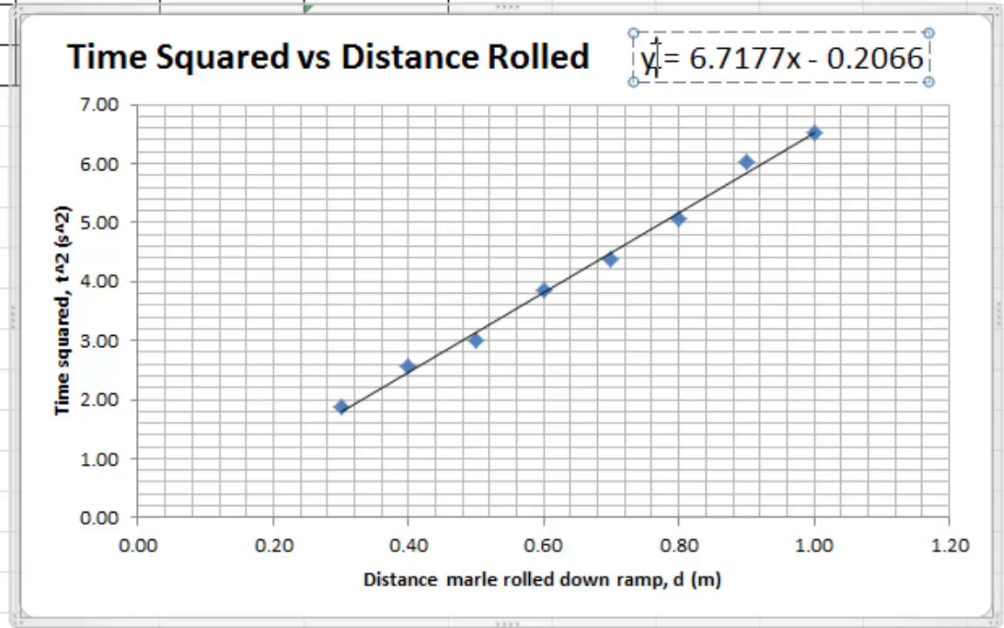
{"action": "key", "text": "BackSpace"}
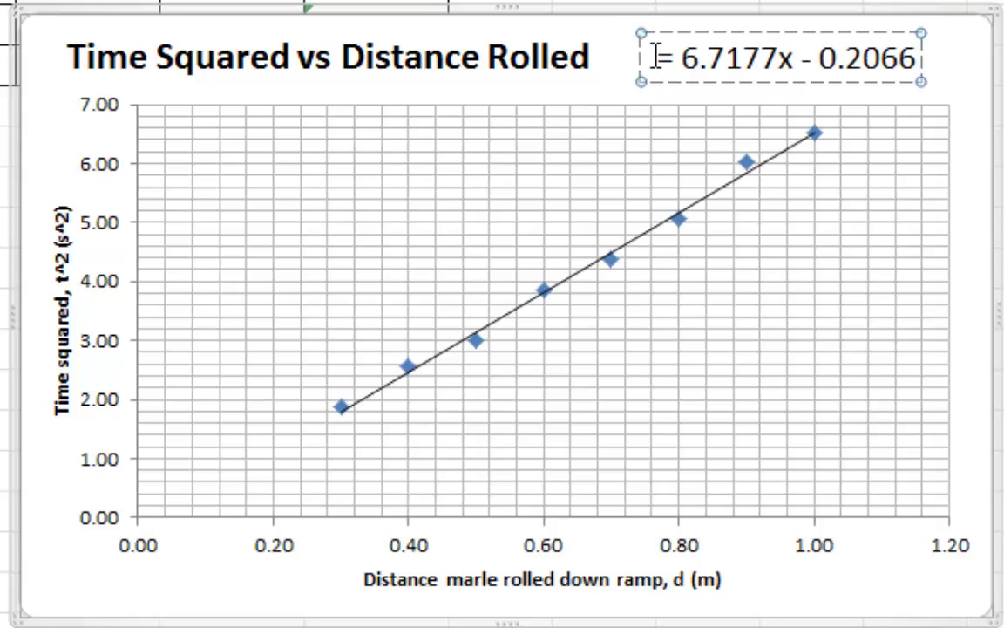
{"action": "type", "text": "t^2"}
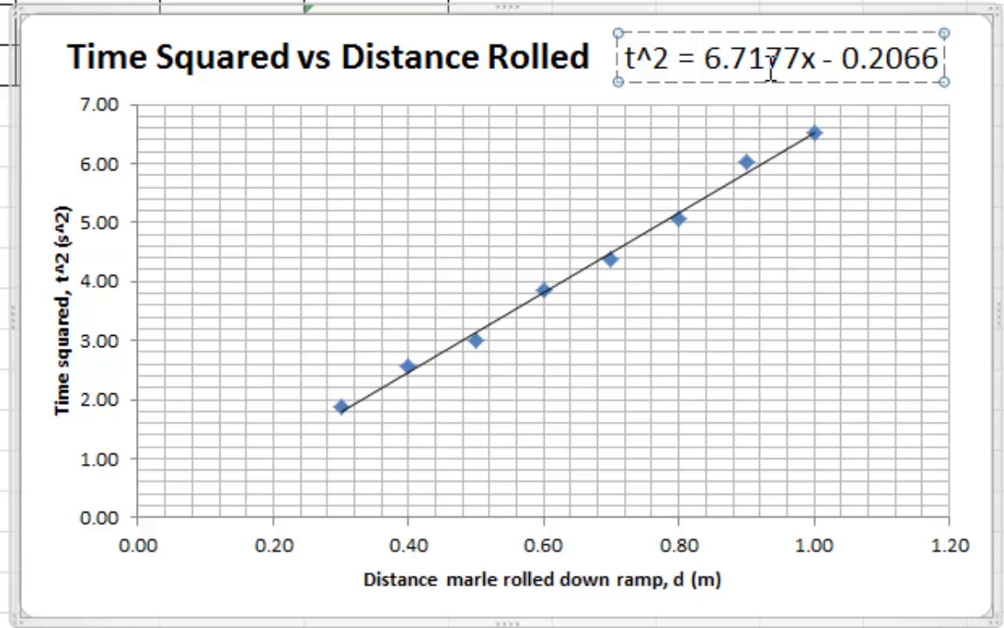
{"action": "left_click", "coordinate": [820, 58]}
{"action": "key", "text": "BackSpace"}
{"action": "type", "text": "d"}
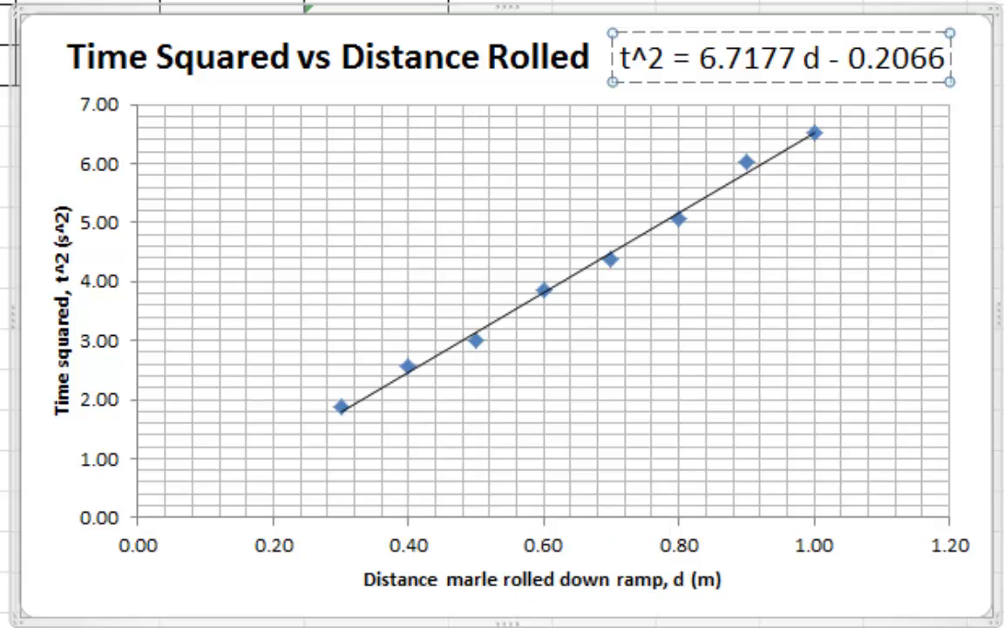
{"action": "key", "text": "Escape"}
{"action": "left_click", "coordinate": [721, 27]}
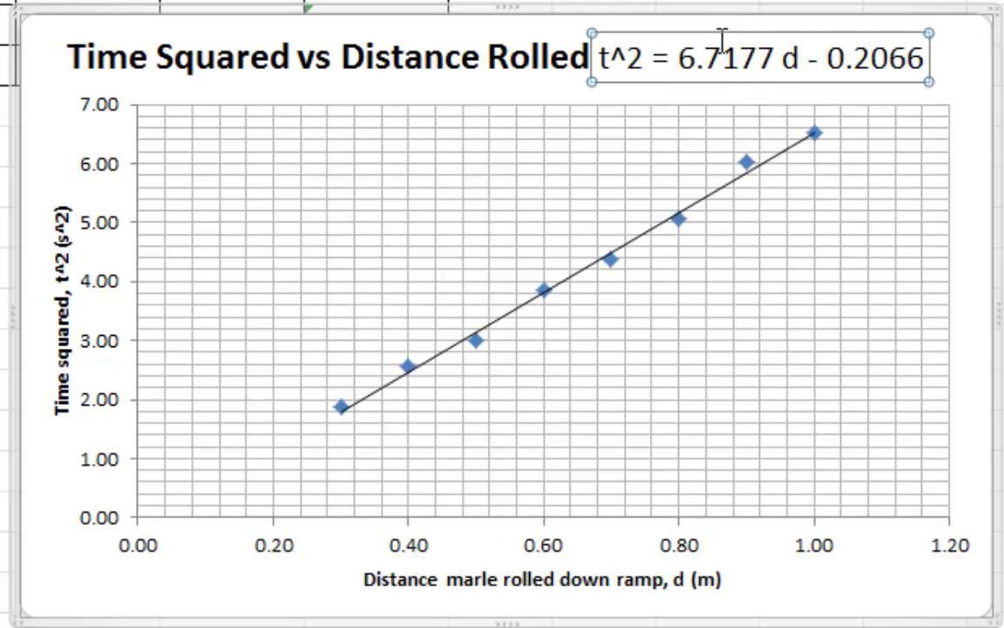
{"action": "left_click_drag", "start_coordinate": [718, 36], "coordinate": [755, 35]}
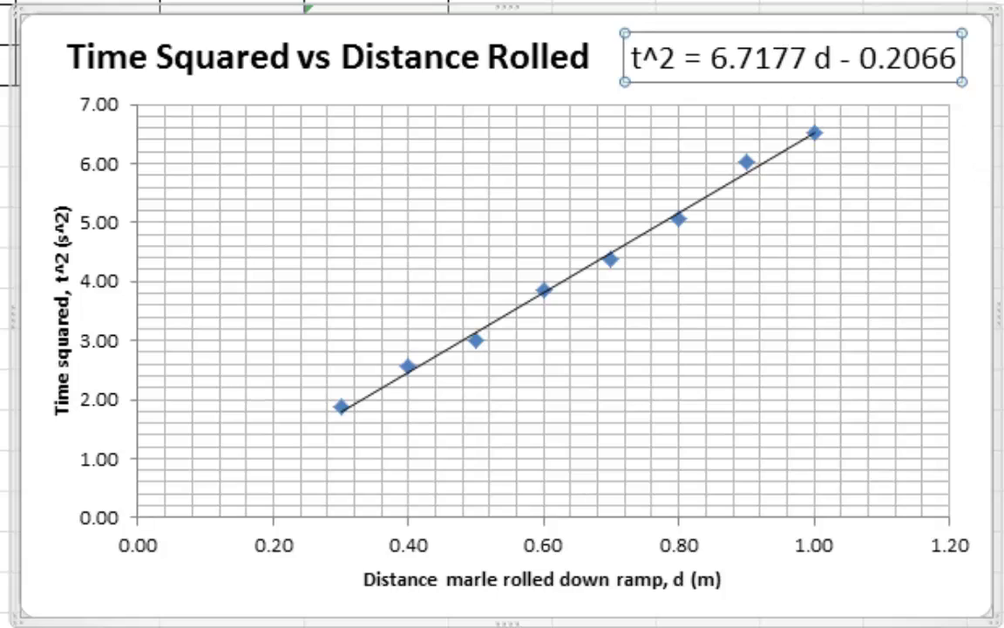
{"action": "left_click", "coordinate": [999, 146]}
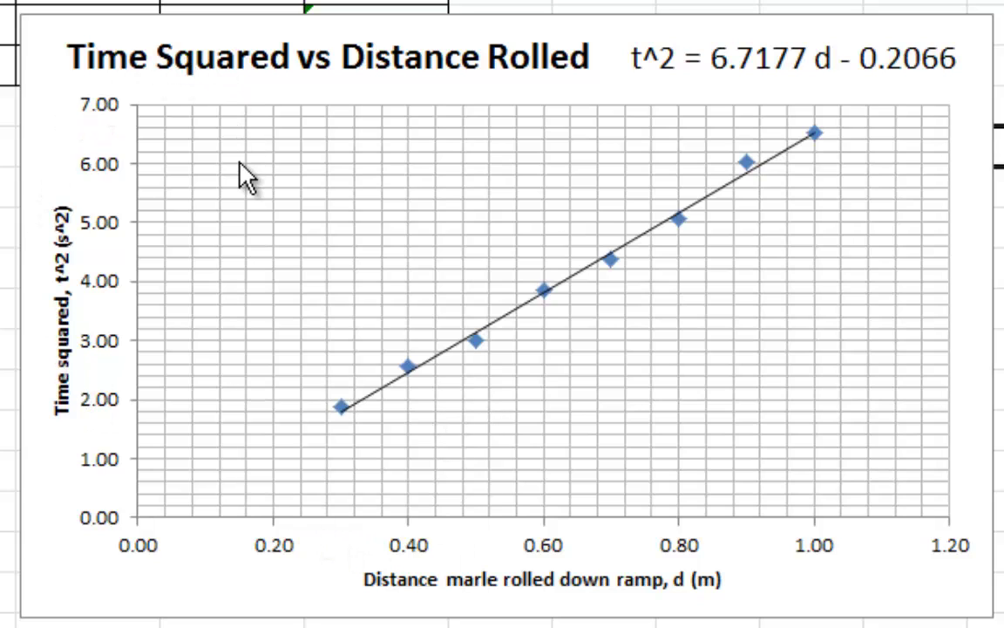
Preview printing of the selected chart and set the page orientation to Landscape.
{"action": "left_click", "coordinate": [55, 32]}
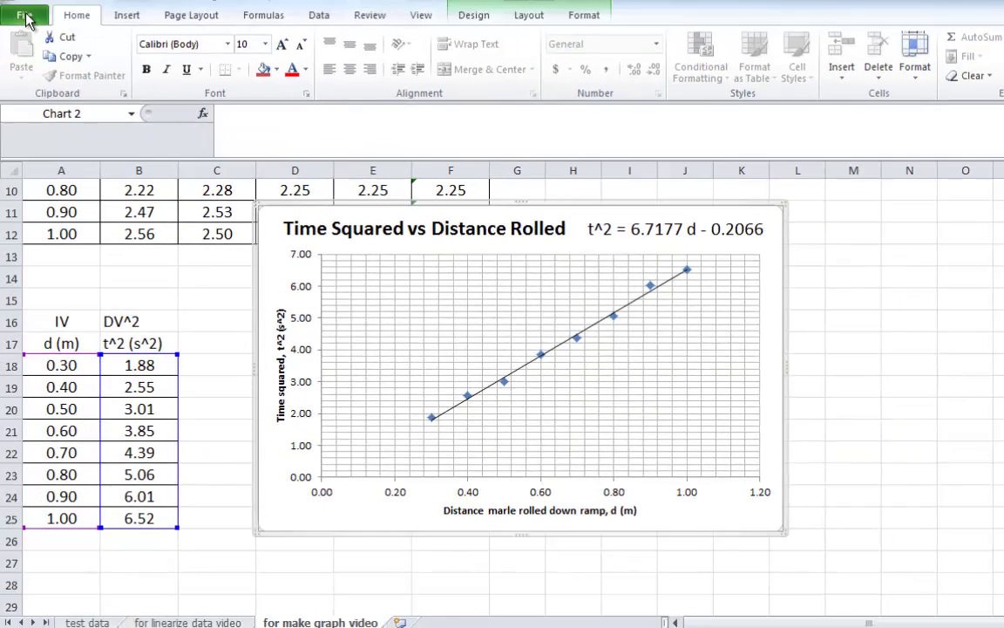
{"action": "left_click", "coordinate": [25, 15]}
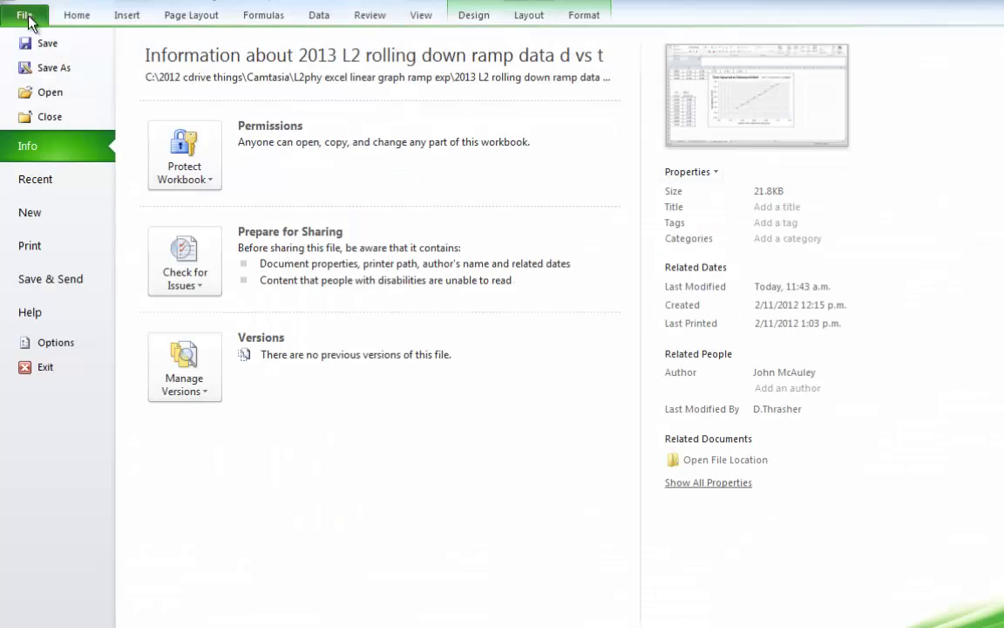
{"action": "left_click", "coordinate": [44, 246]}
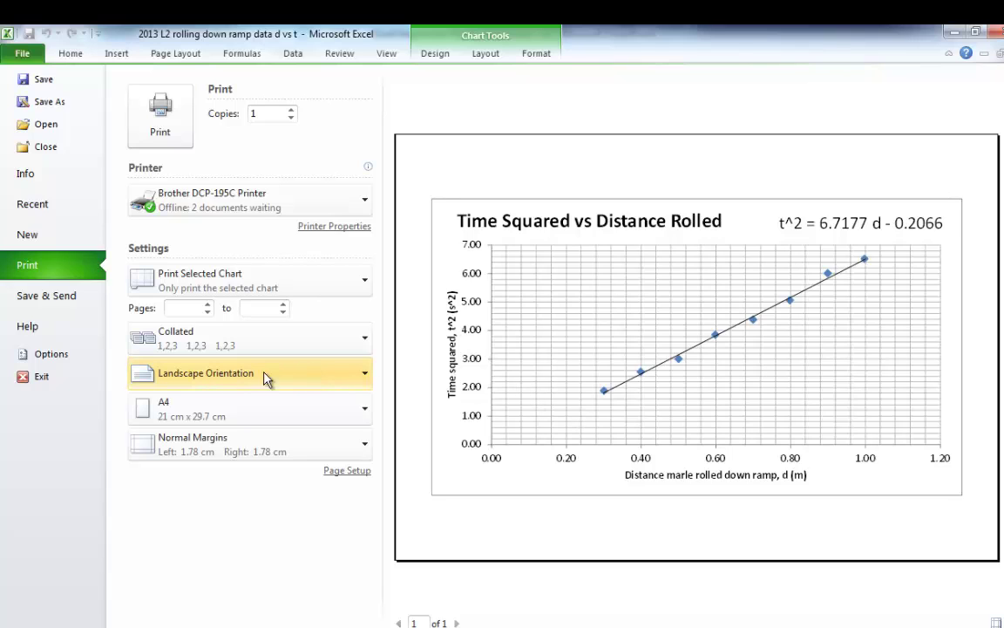
{"action": "left_click", "coordinate": [282, 383]}
{"action": "left_click", "coordinate": [271, 413]}
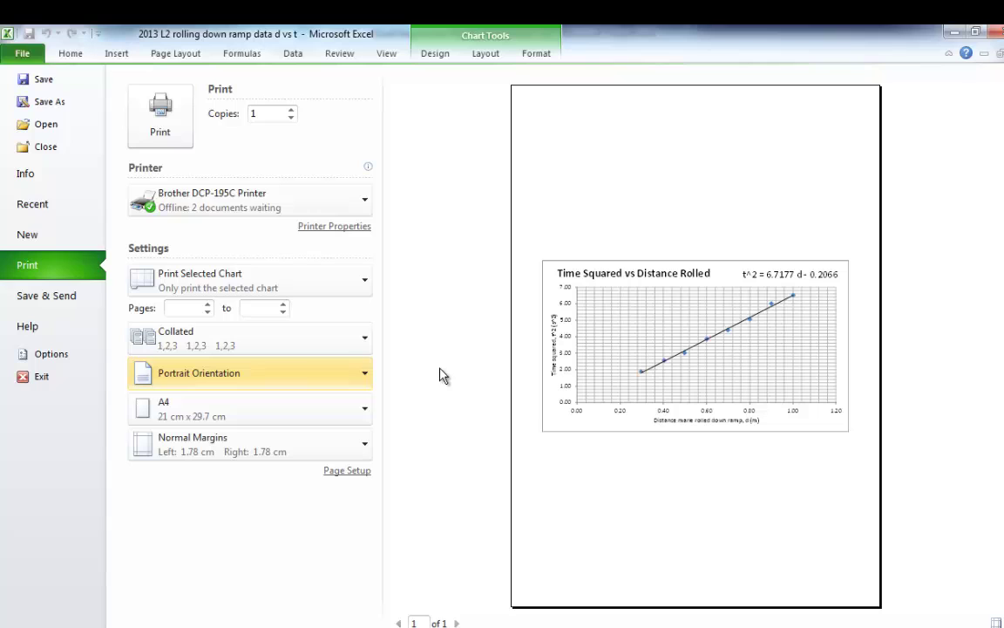
{"action": "left_click", "coordinate": [322, 382]}
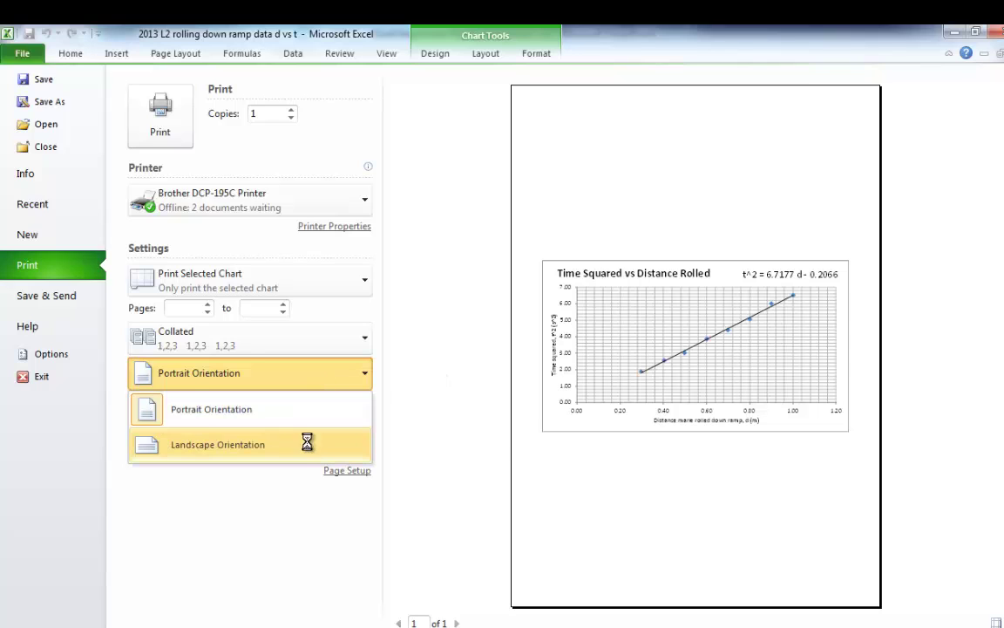
{"action": "left_click", "coordinate": [330, 444]}
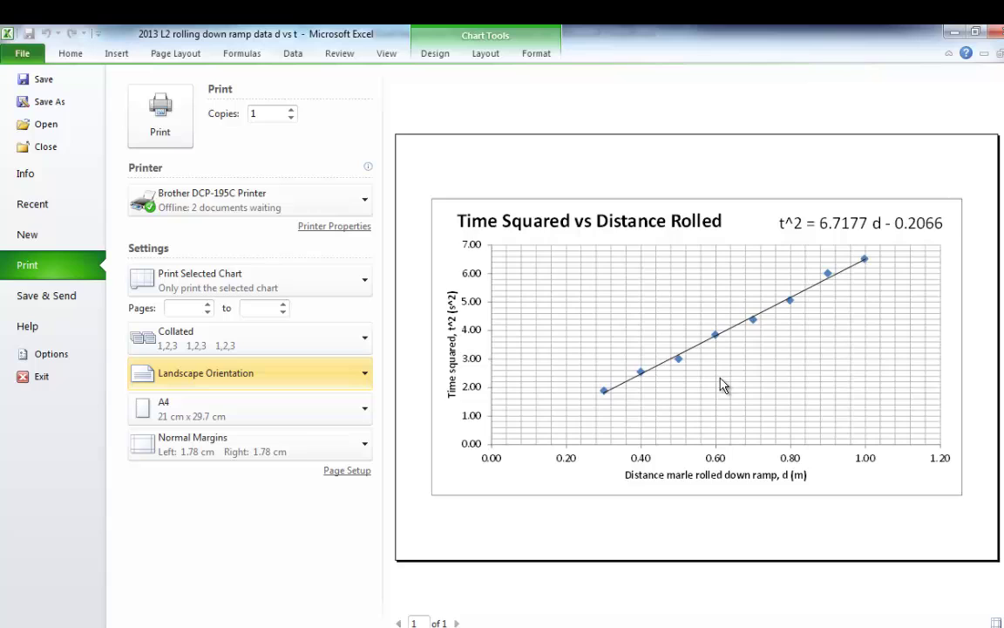